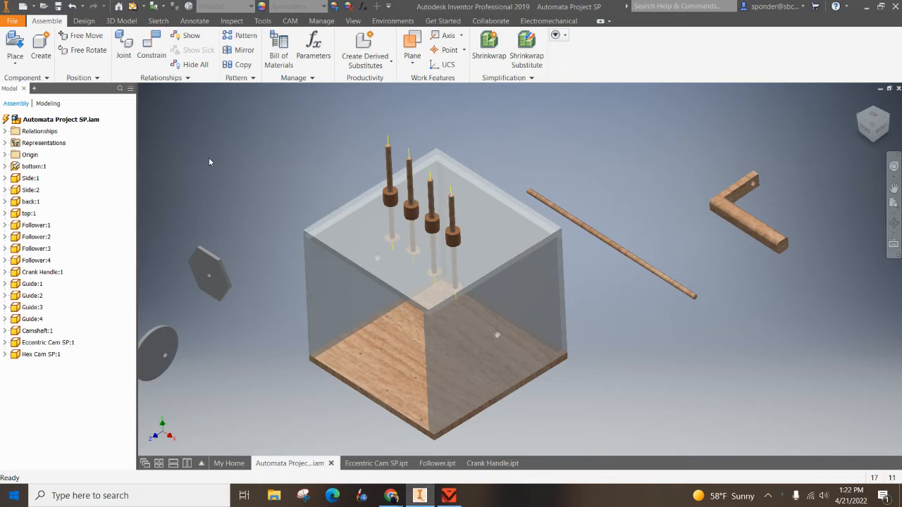
Reposition the camshaft and the crank handle in the free space beside the box.
drag(585, 219, 592, 196)
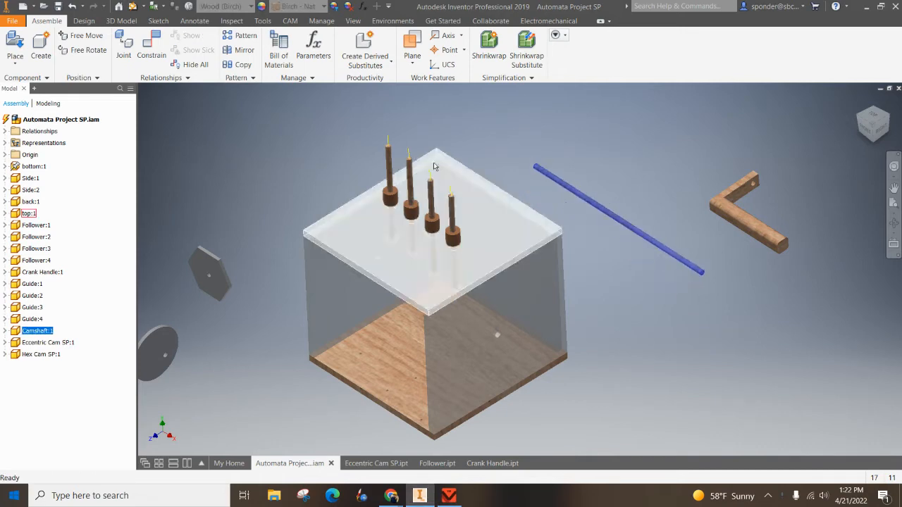
drag(731, 203, 742, 225)
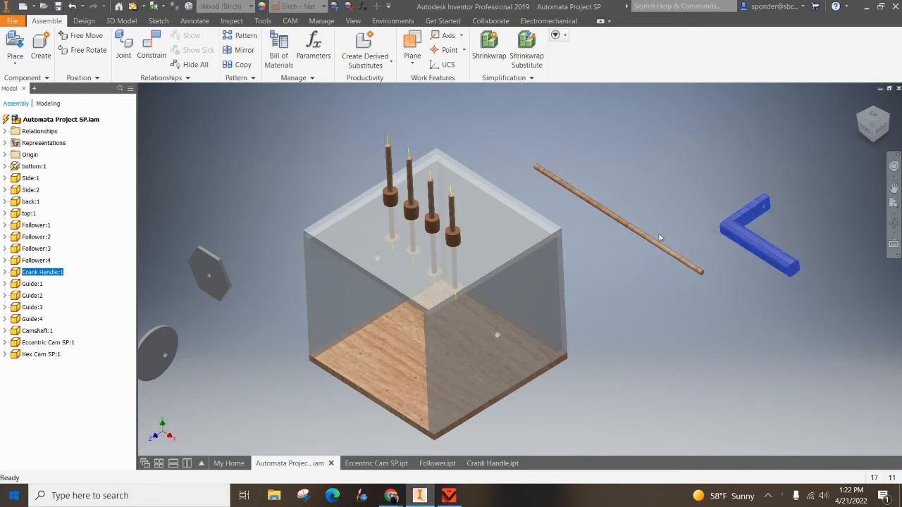
Start placing a component and browse from the Desktop through Inventor Projects to the Automata Project folder.
click(19, 43)
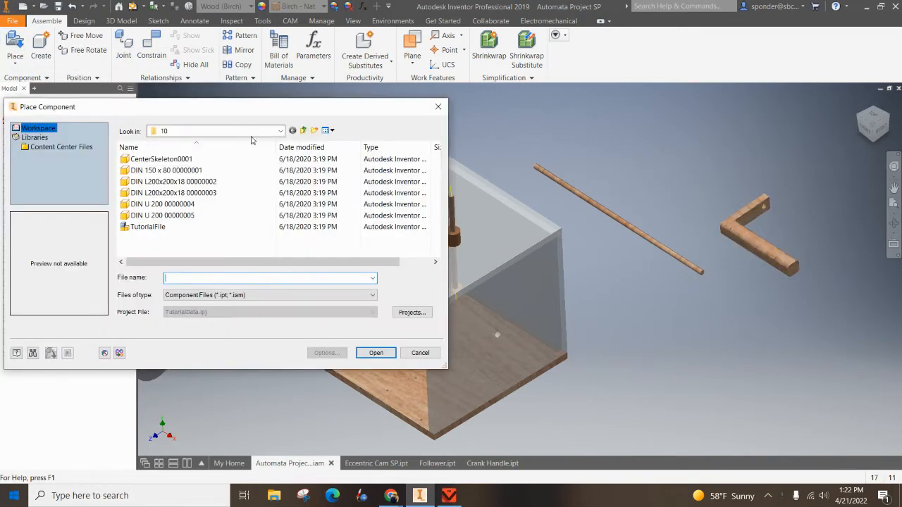
click(252, 132)
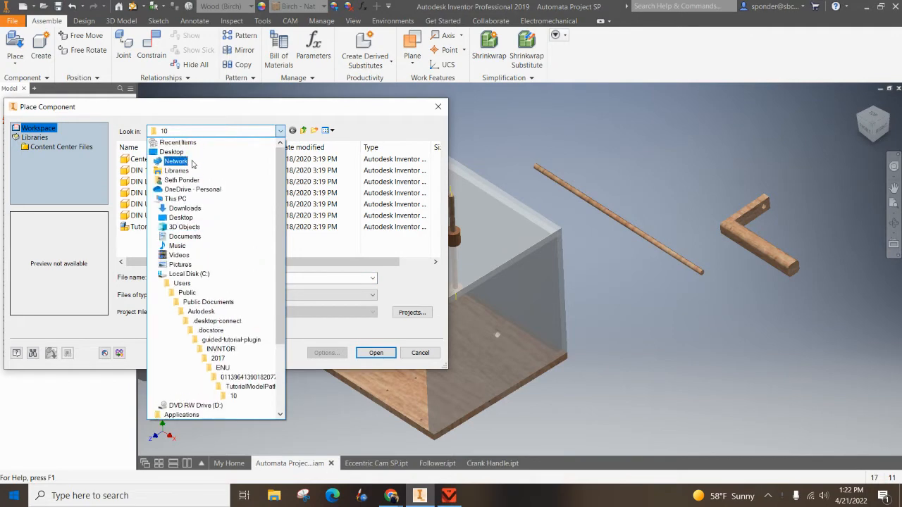
click(172, 152)
scroll(295, 250, down, 1)
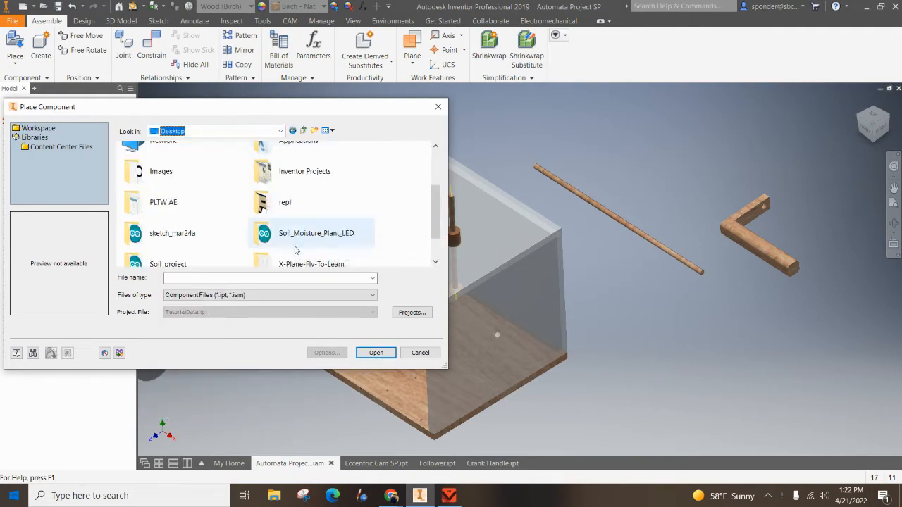
double_click(300, 185)
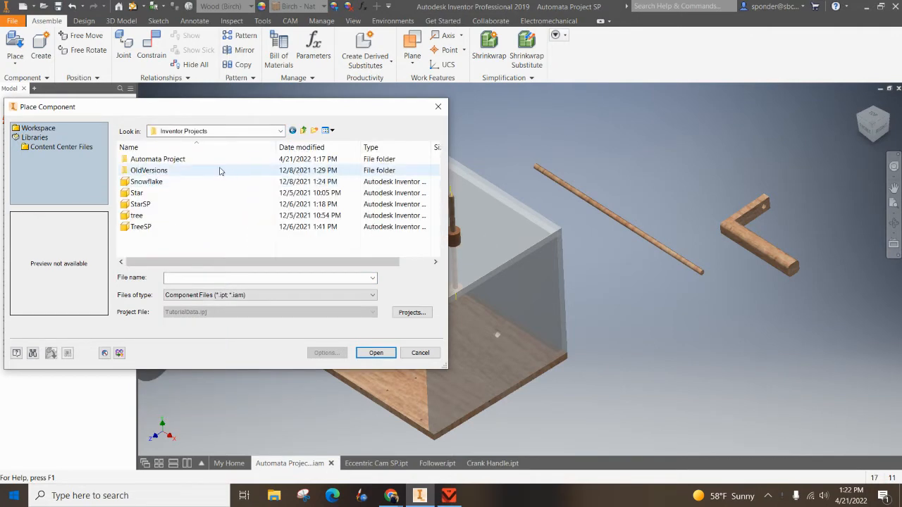
double_click(181, 162)
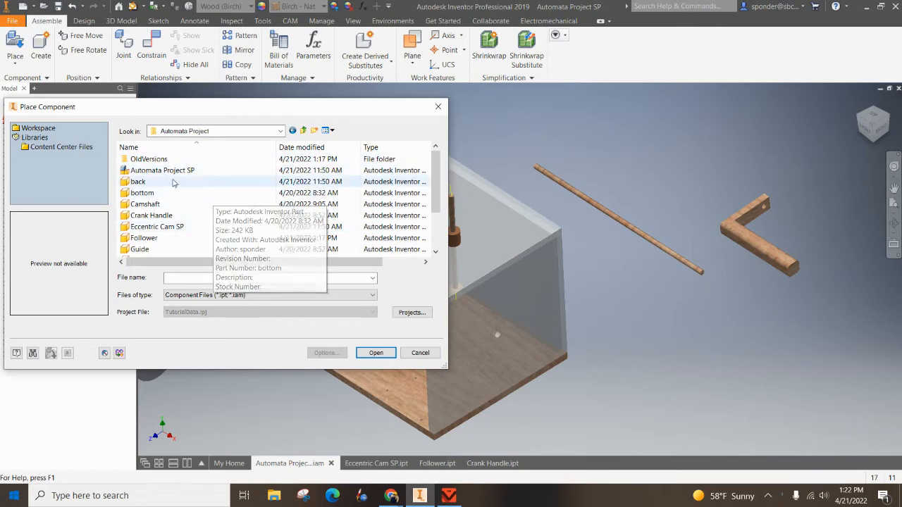
Place two extra copies of the Camshaft part near the crank handle, and undo the placement.
scroll(177, 211, down, 2)
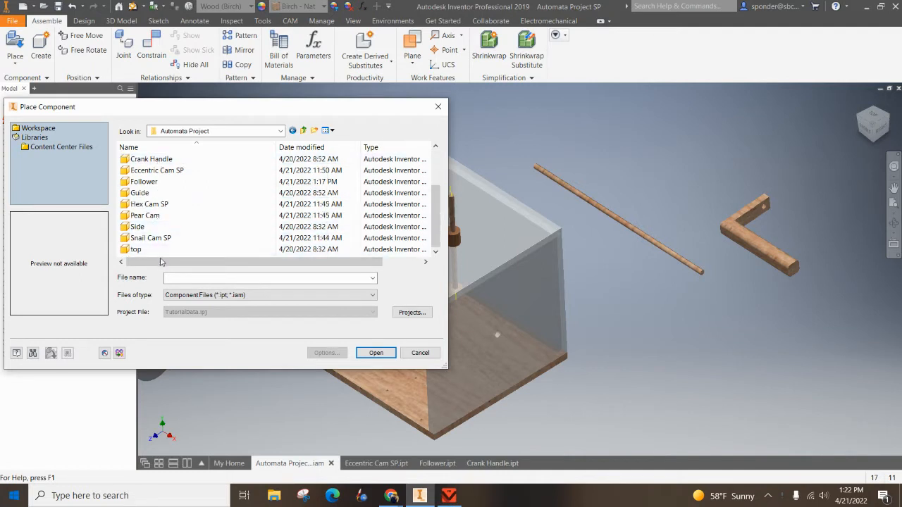
scroll(165, 197, up, 1)
click(171, 183)
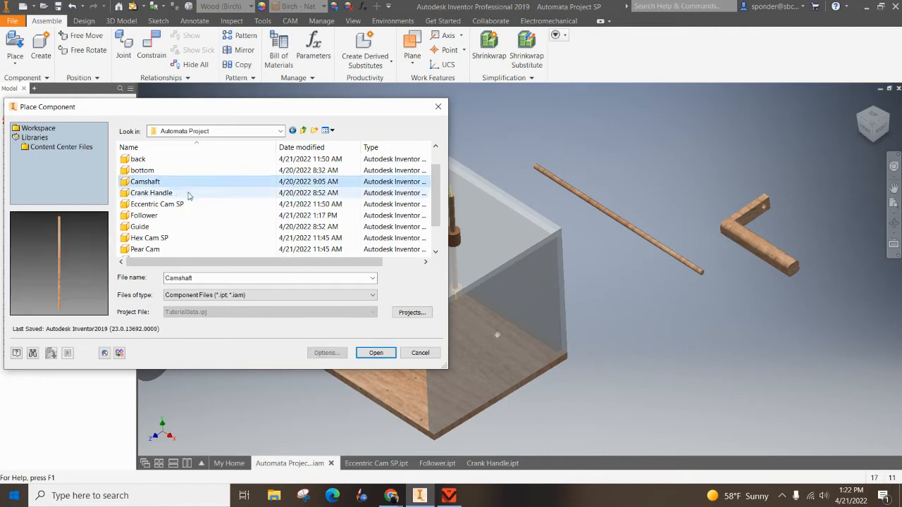
click(376, 353)
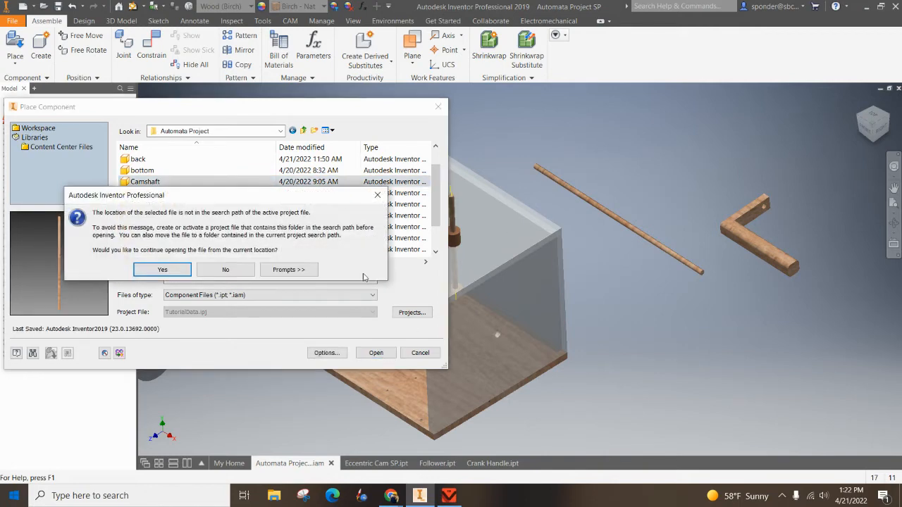
click(179, 274)
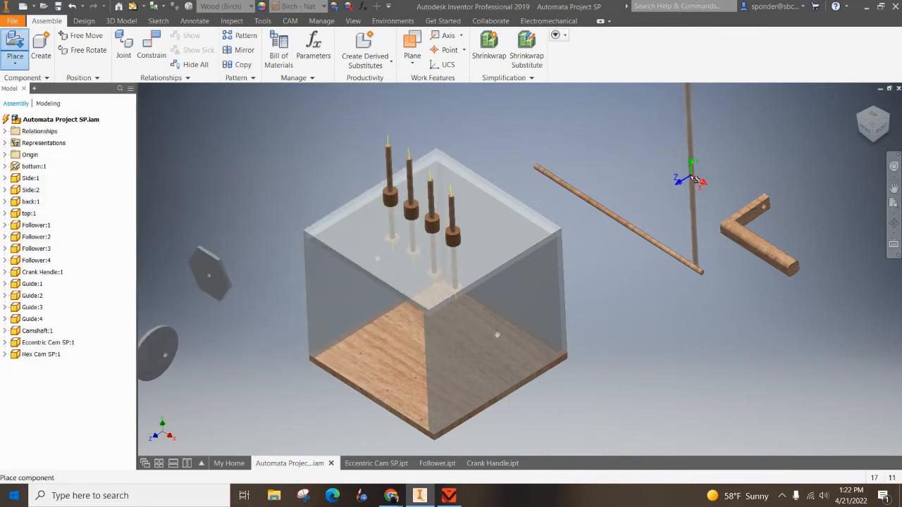
click(740, 173)
key(Escape)
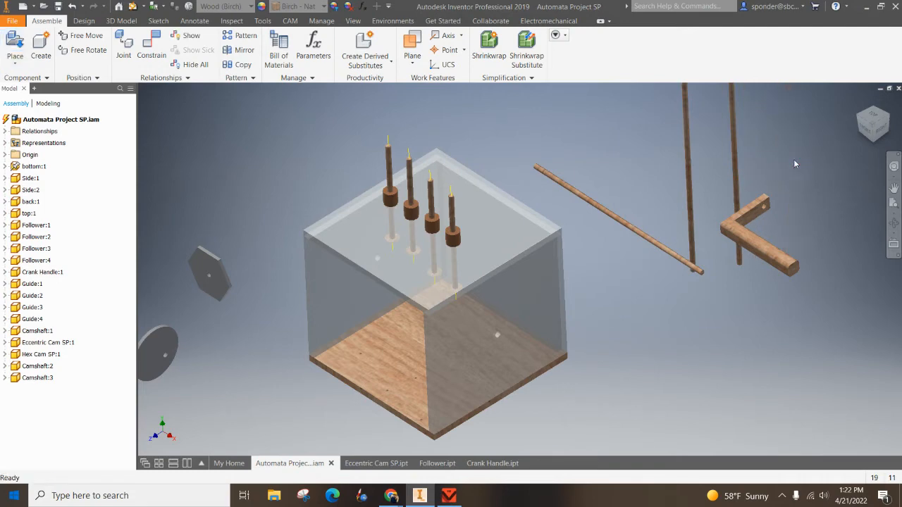
key(ctrl+z)
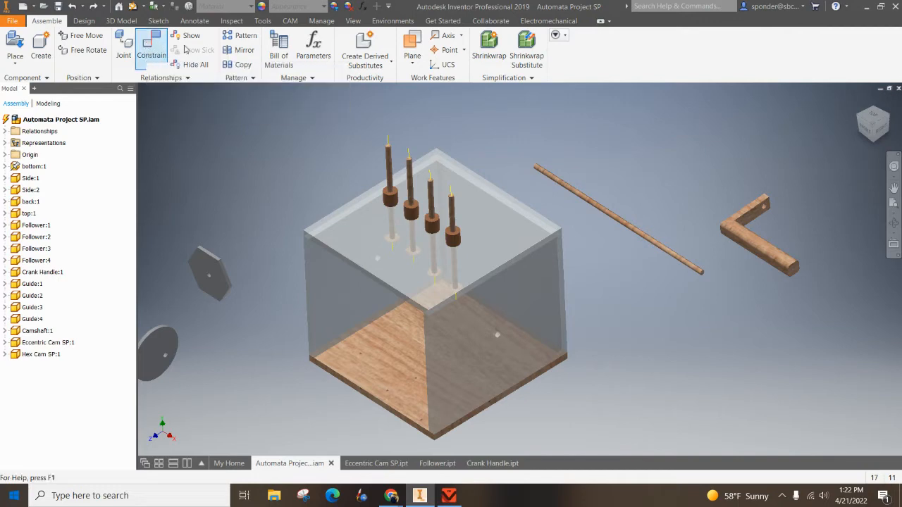
Move the camshaft closer to the crank handle and constrain its end face flush with the handle face containing the hole.
click(613, 216)
drag(612, 231, 668, 166)
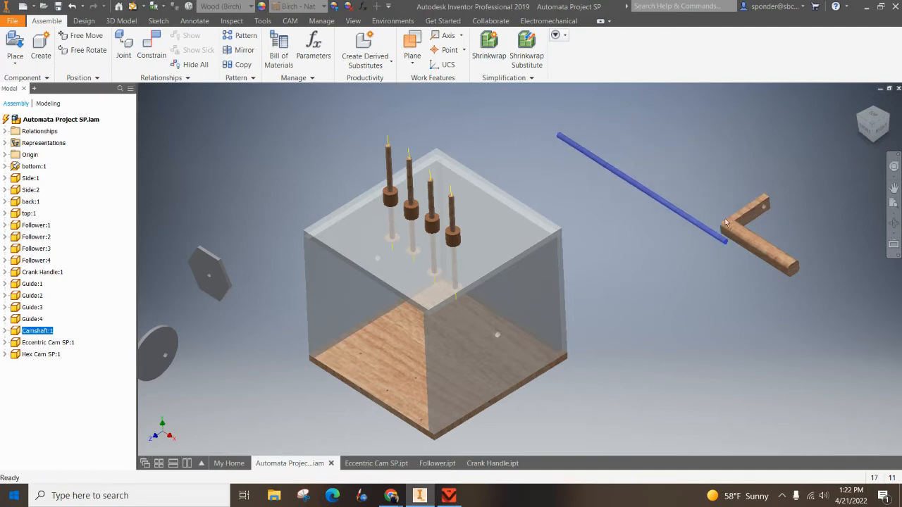
click(163, 52)
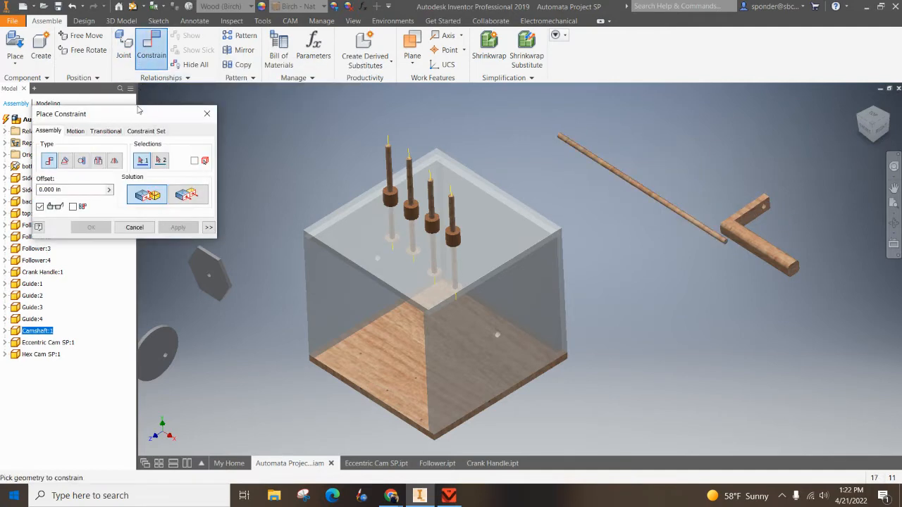
click(194, 199)
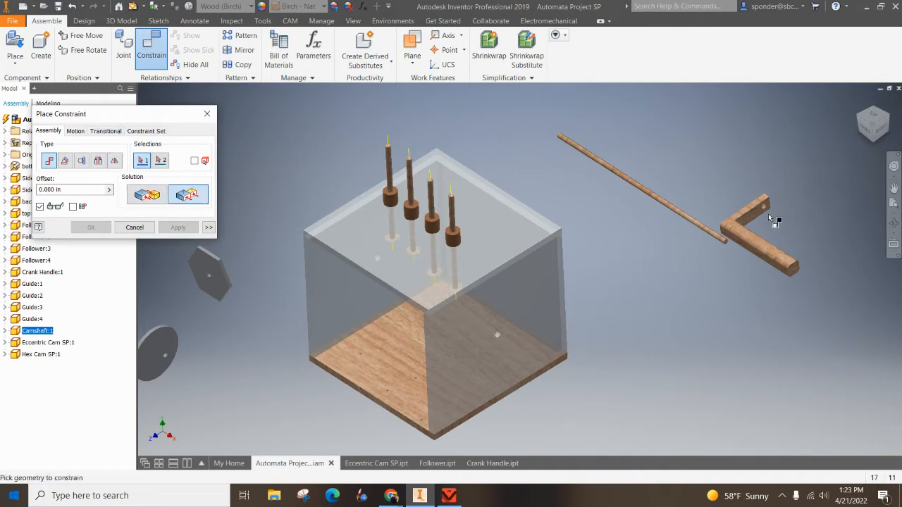
scroll(768, 213, down, 3)
scroll(769, 214, up, 8)
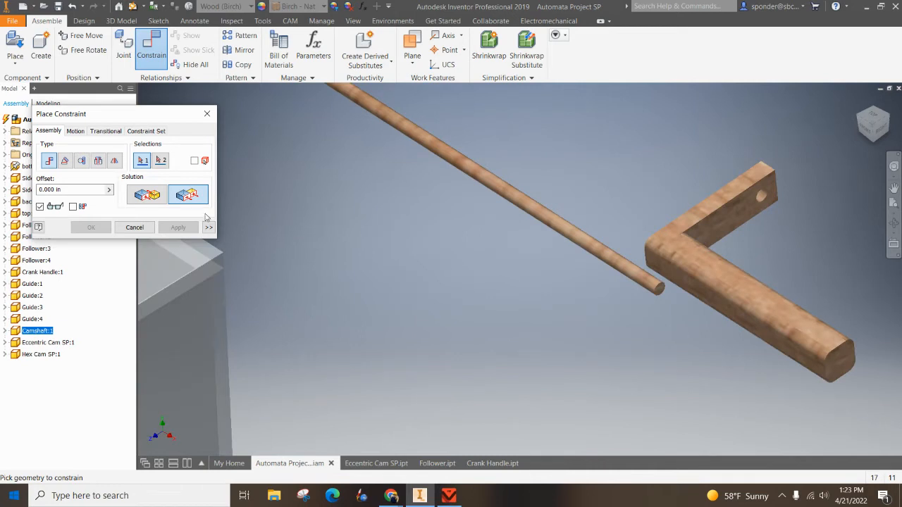
click(742, 219)
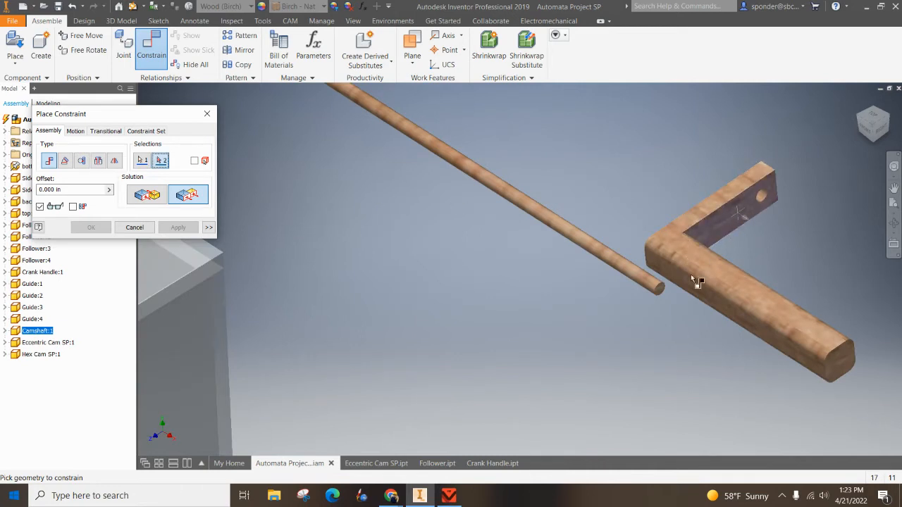
click(661, 290)
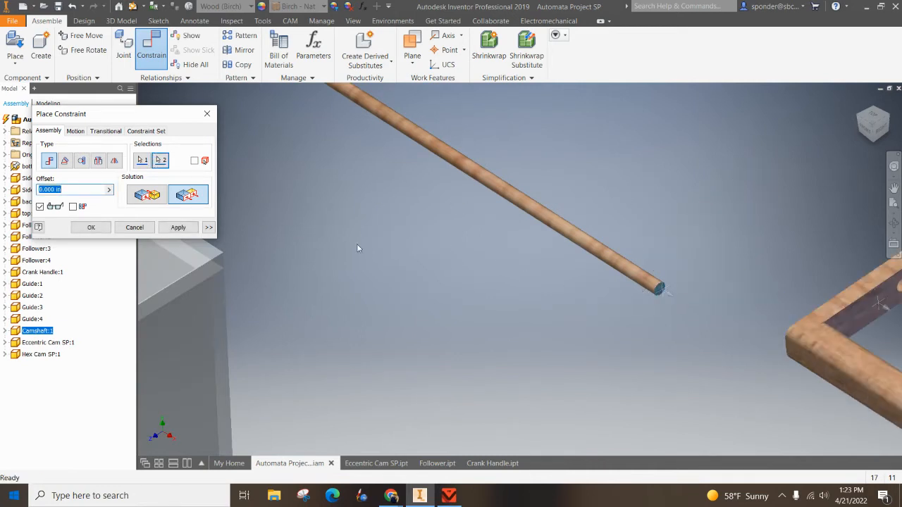
click(177, 227)
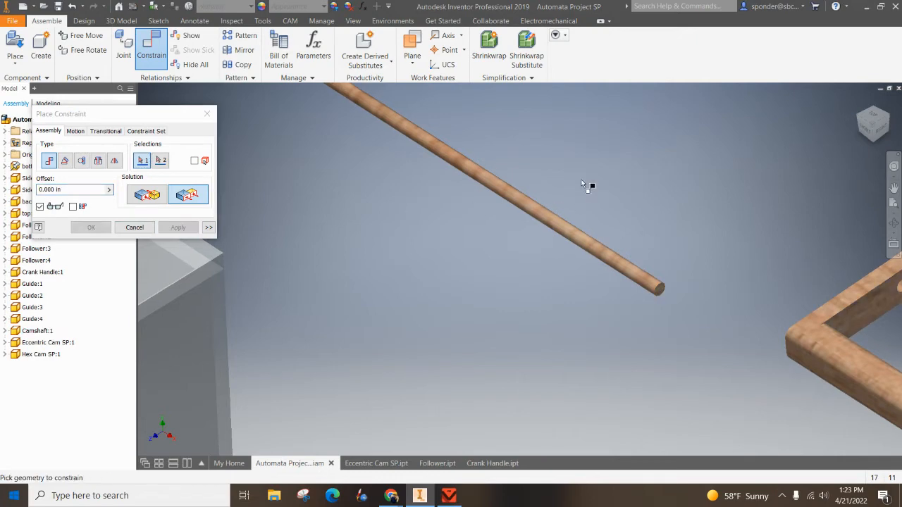
Try an opposed Insert constraint between the camshaft's end and the crank handle's hole, accepting the conflicting relationship.
middle_drag(565, 184, 447, 184)
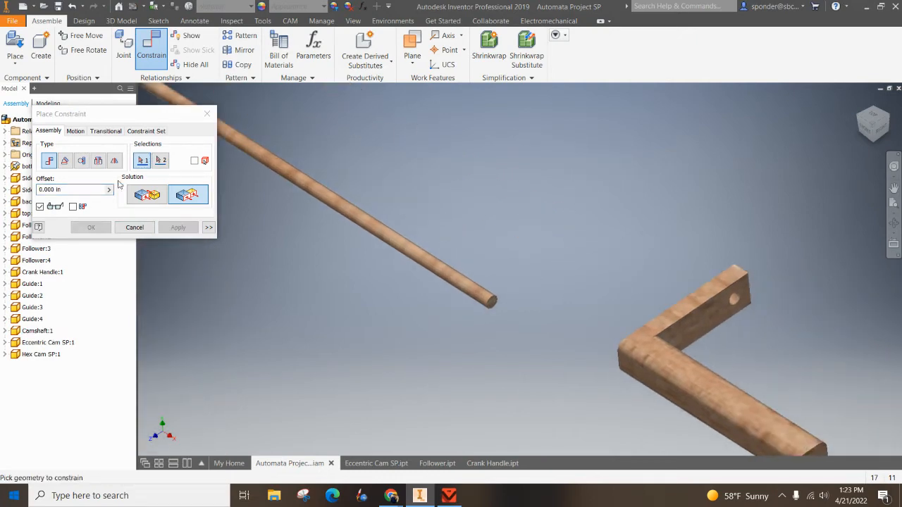
click(98, 161)
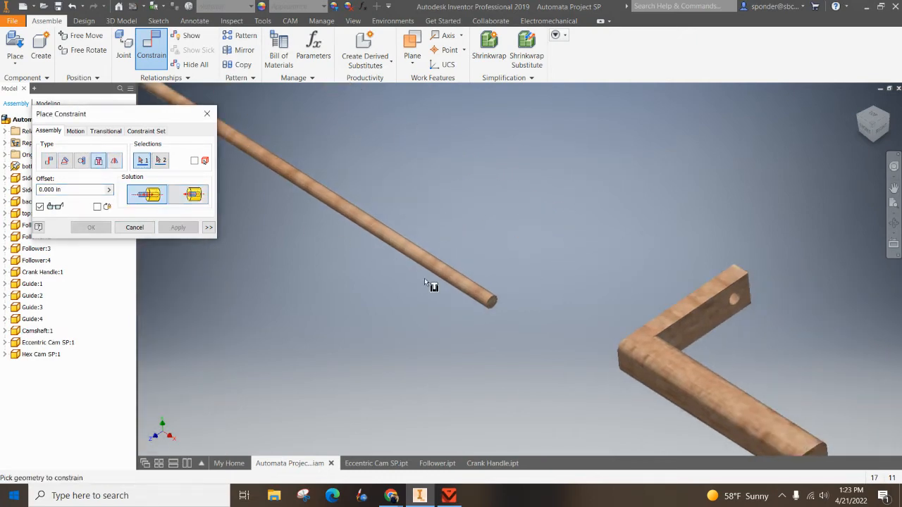
click(489, 301)
click(733, 298)
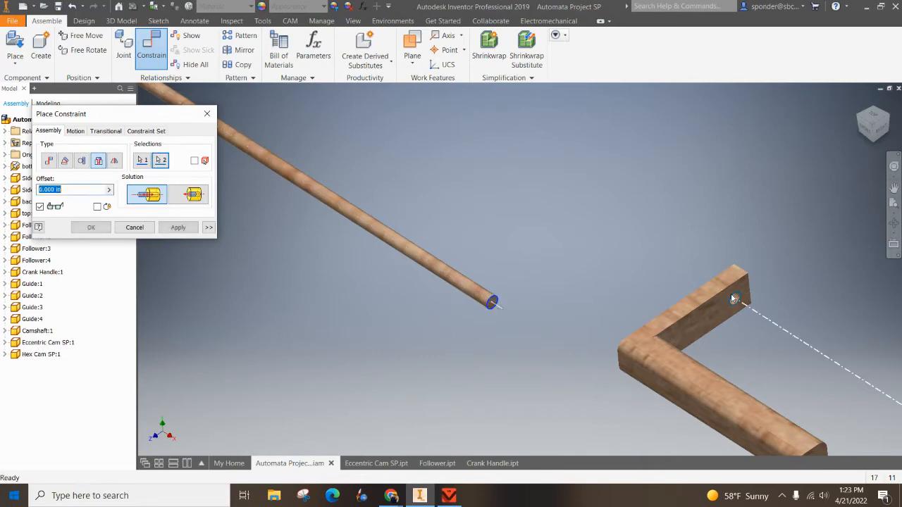
click(176, 228)
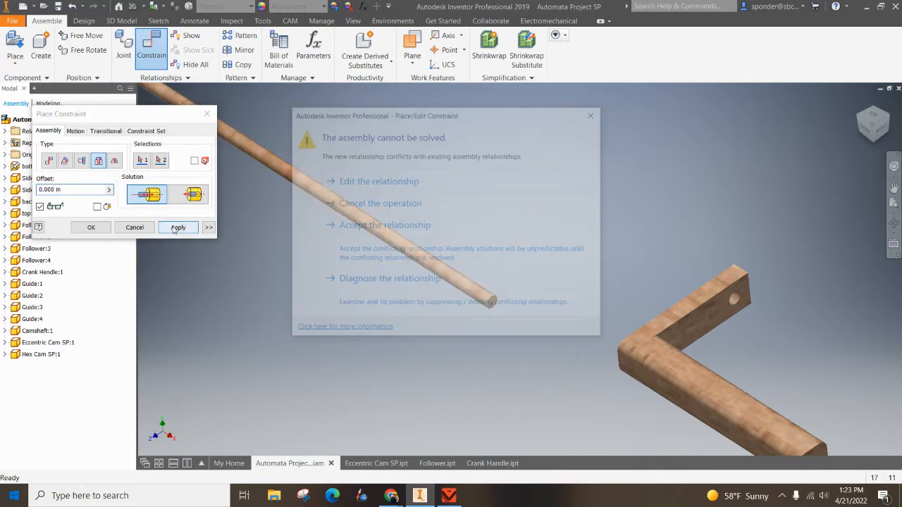
click(419, 226)
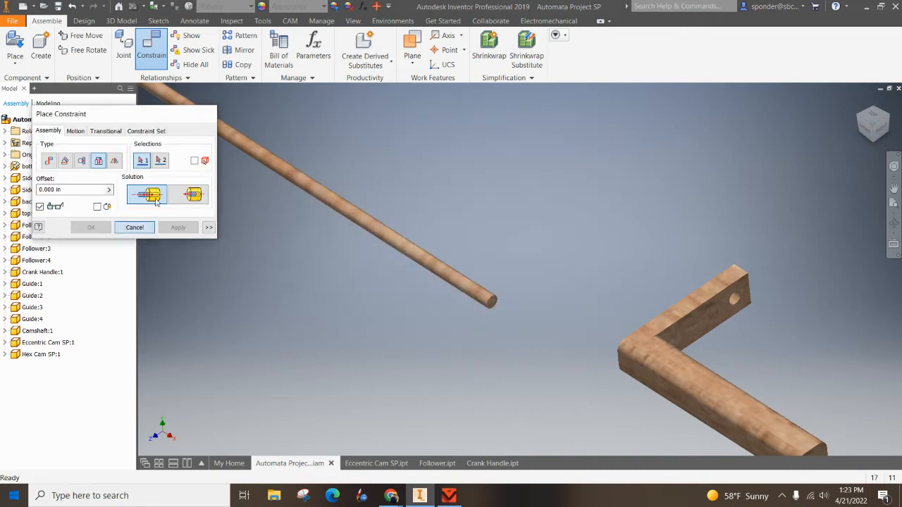
click(123, 228)
Move the camshaft to the crank handle and delete the conflicting Insert constraint from the camshaft.
drag(409, 248, 614, 264)
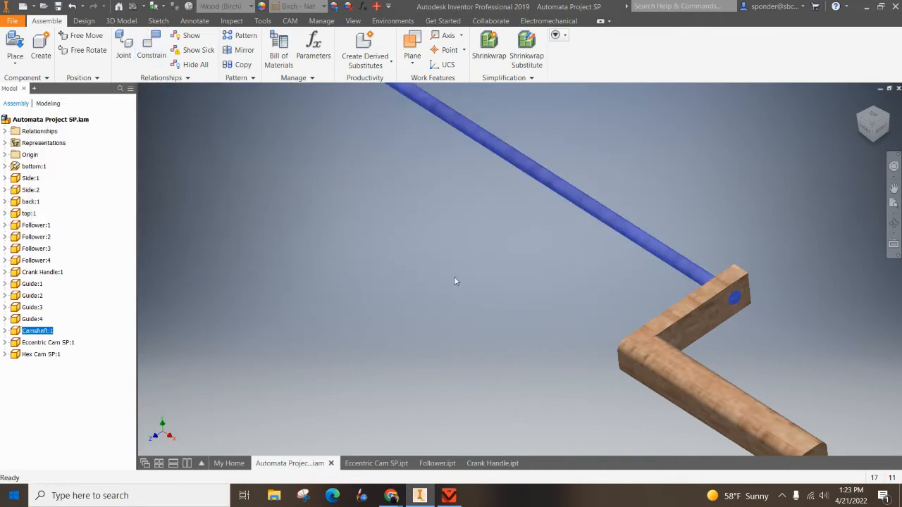
click(5, 331)
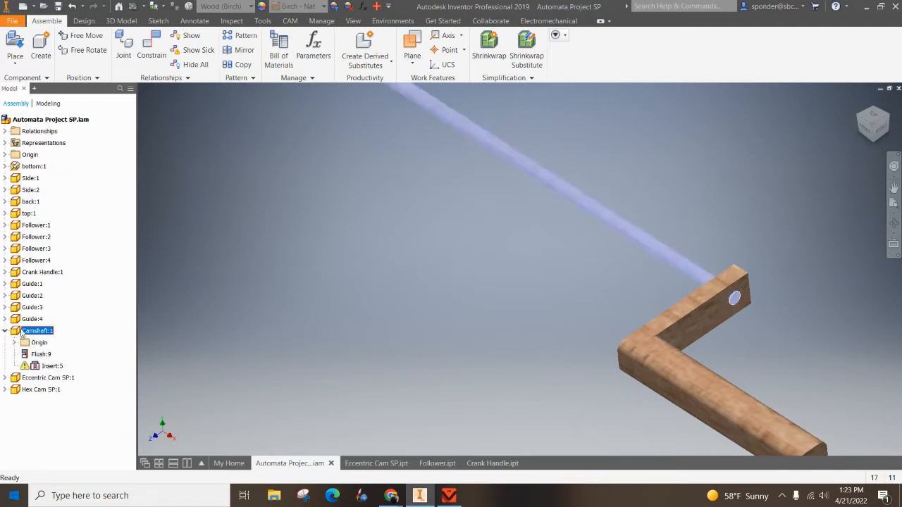
right_click(50, 368)
click(130, 343)
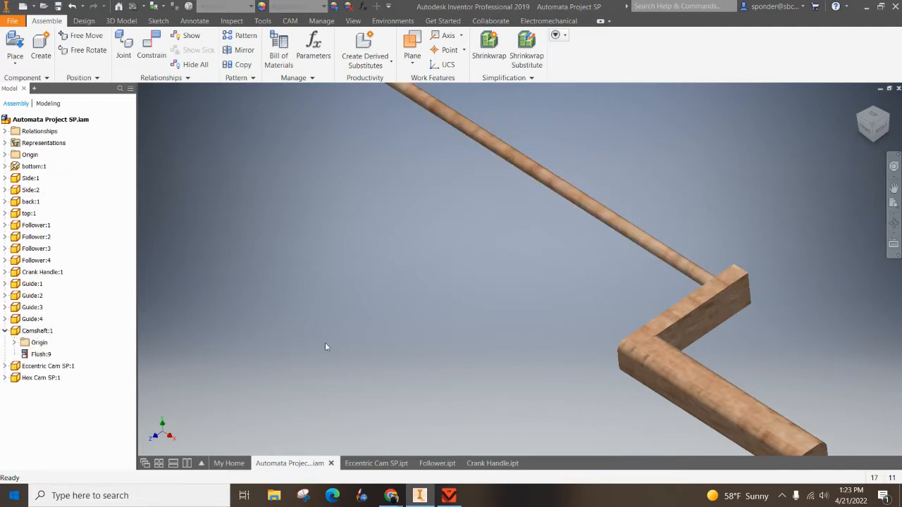
Move the crank handle off the camshaft and join its hole to the camshaft's end with an aligned Insert constraint.
drag(715, 349, 571, 347)
click(151, 48)
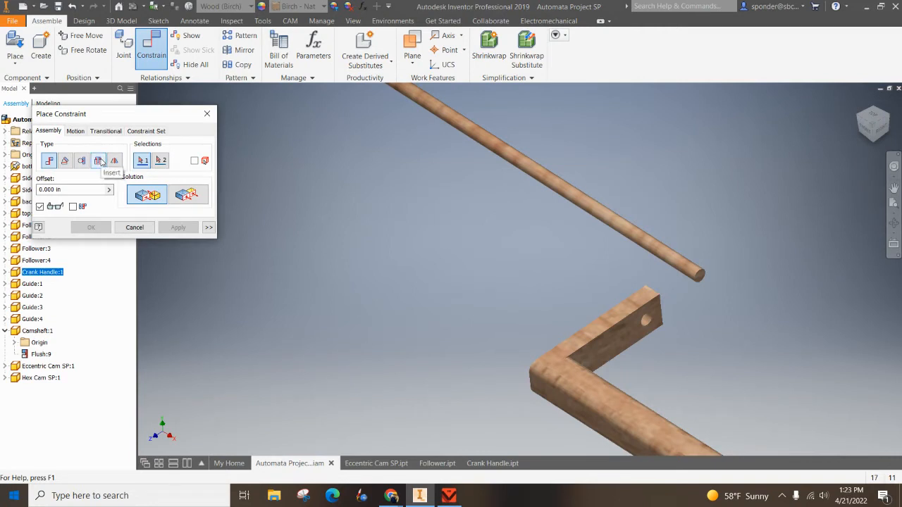
click(99, 161)
click(645, 319)
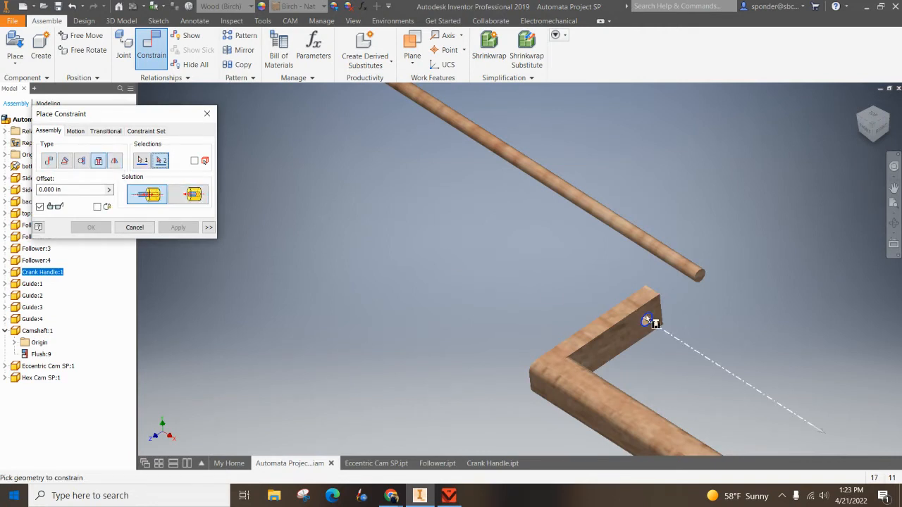
click(700, 276)
click(193, 195)
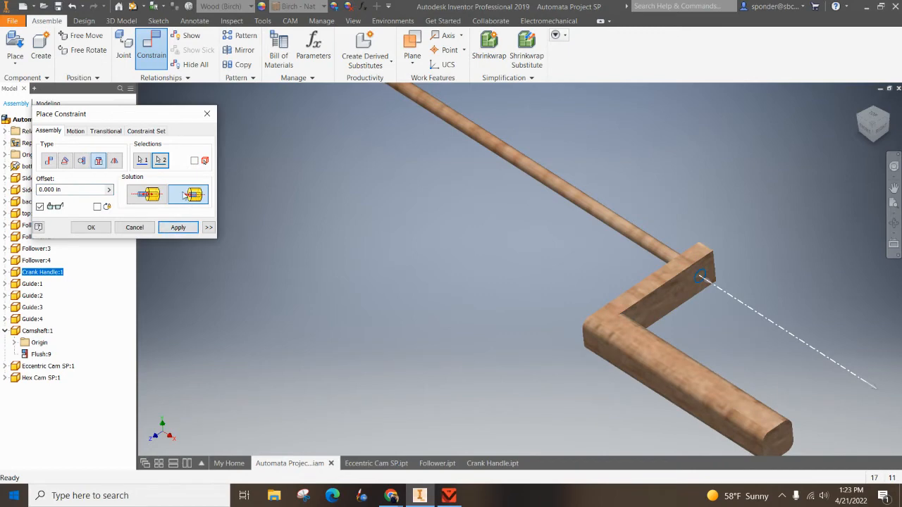
click(177, 227)
click(135, 228)
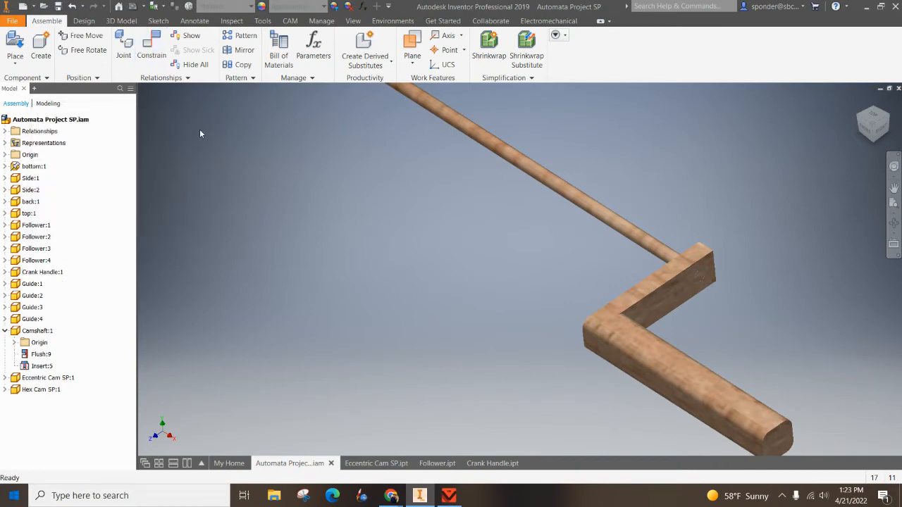
Reposition the joined crank handle and camshaft beside the box and select the camshaft.
scroll(528, 222, down, 8)
drag(668, 246, 639, 322)
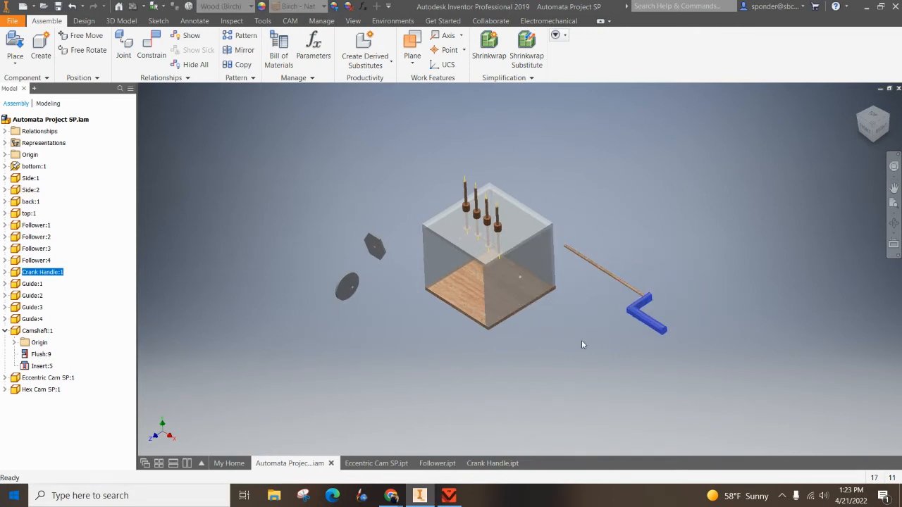
scroll(613, 299, up, 6)
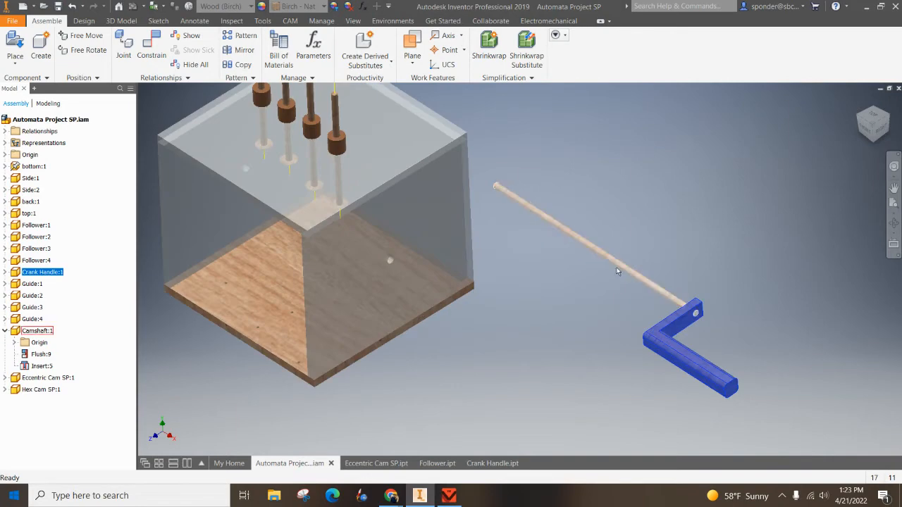
click(619, 269)
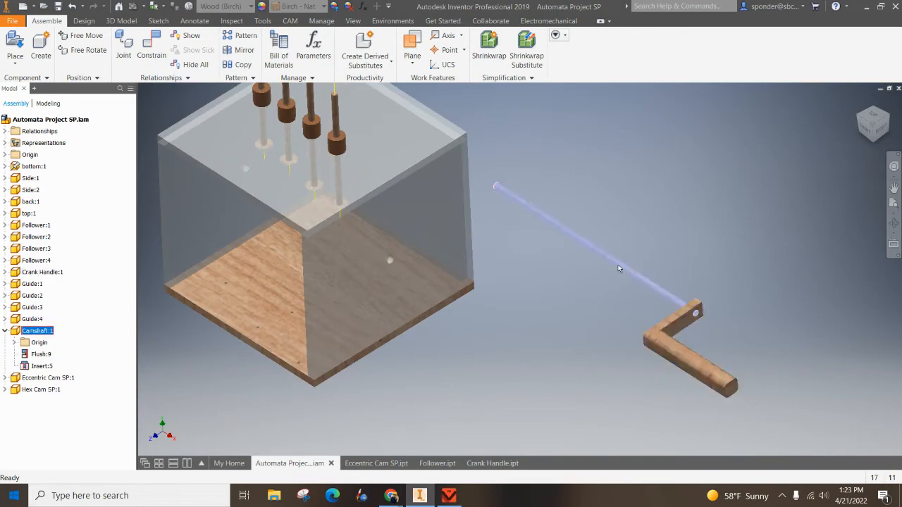
Open the camshaft part, make its Y Axis visible, and return to the Automata Project SP assembly.
click(6, 331)
right_click(596, 251)
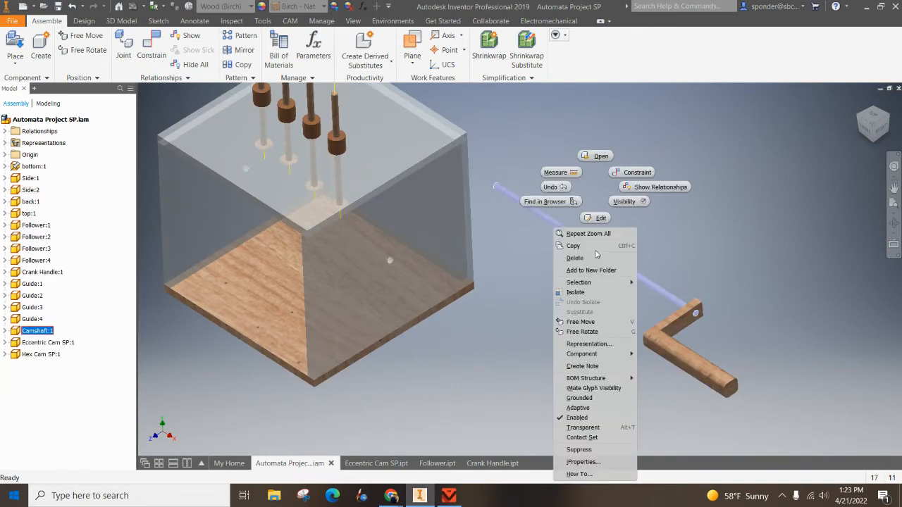
click(600, 156)
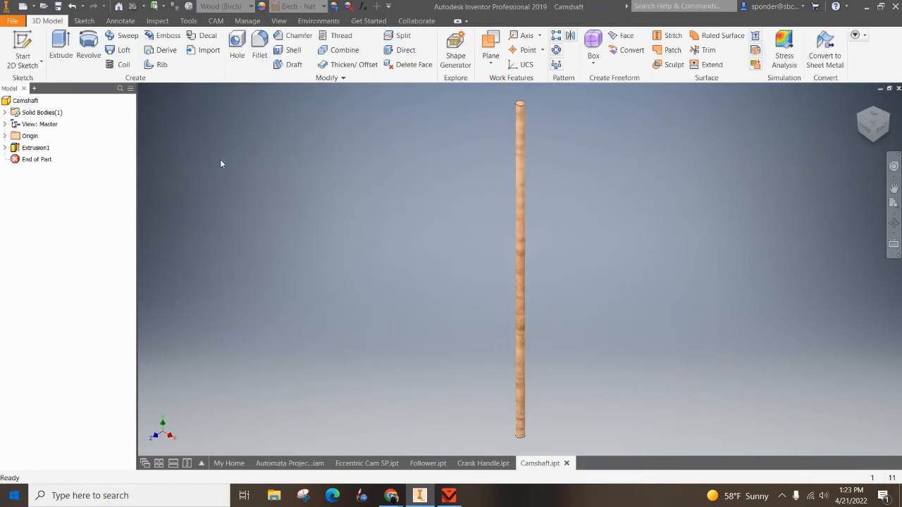
click(5, 136)
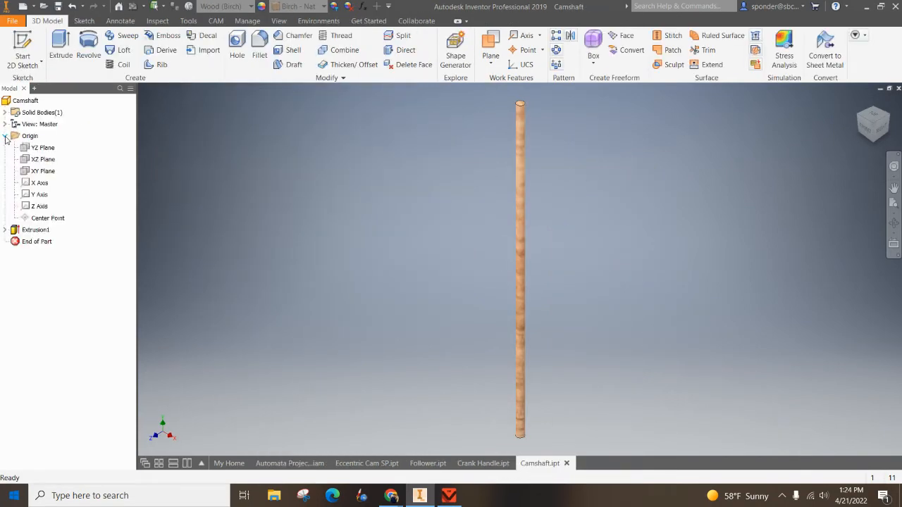
right_click(39, 196)
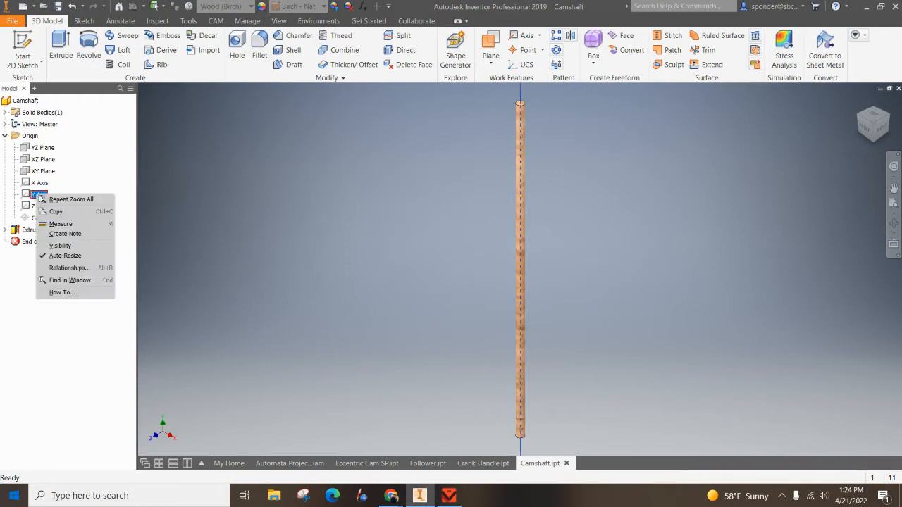
click(61, 246)
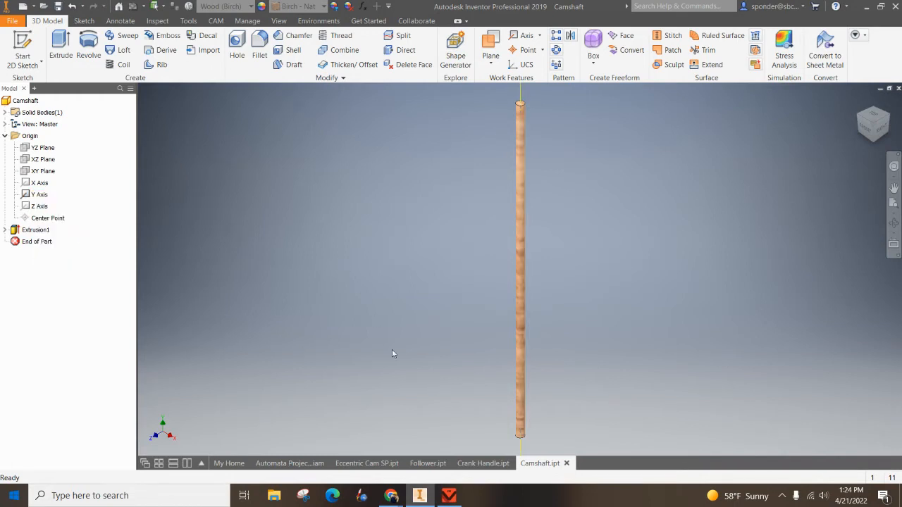
click(282, 465)
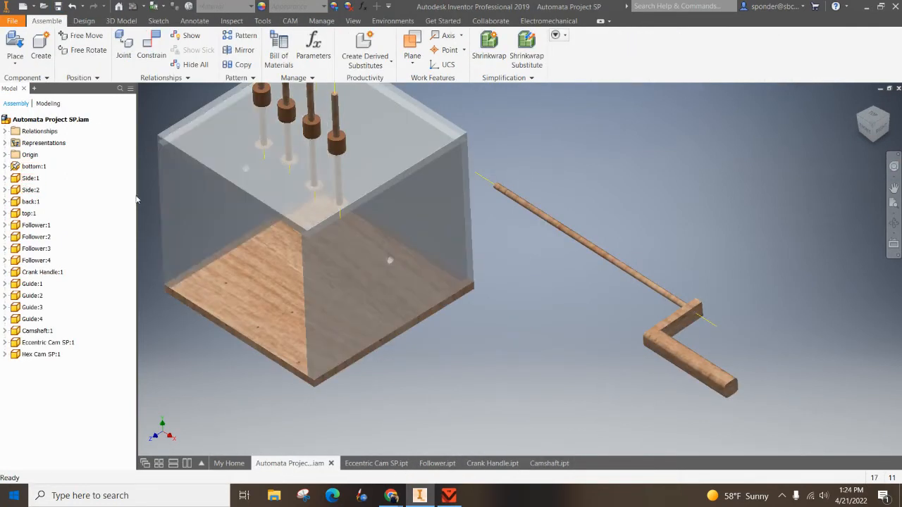
Mate the camshaft's Y Axis to the hole's axis in the box's side panel, keeping the crank handle pointing outward with 0.000 in offset.
click(156, 47)
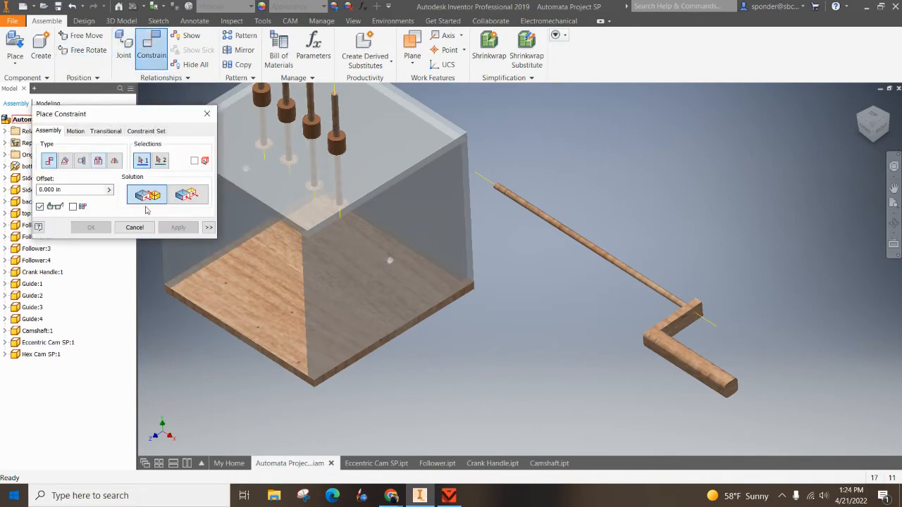
scroll(493, 181, down, 2)
scroll(491, 183, up, 6)
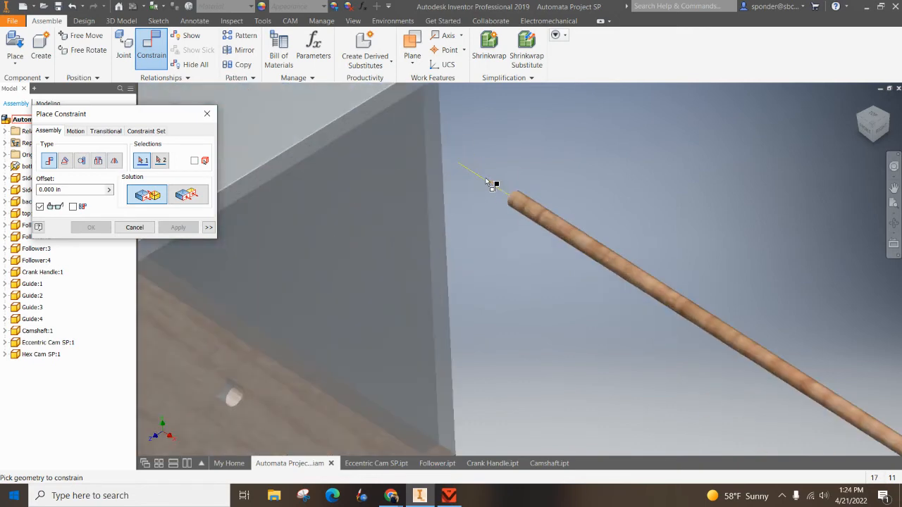
click(494, 186)
scroll(473, 255, up, 2)
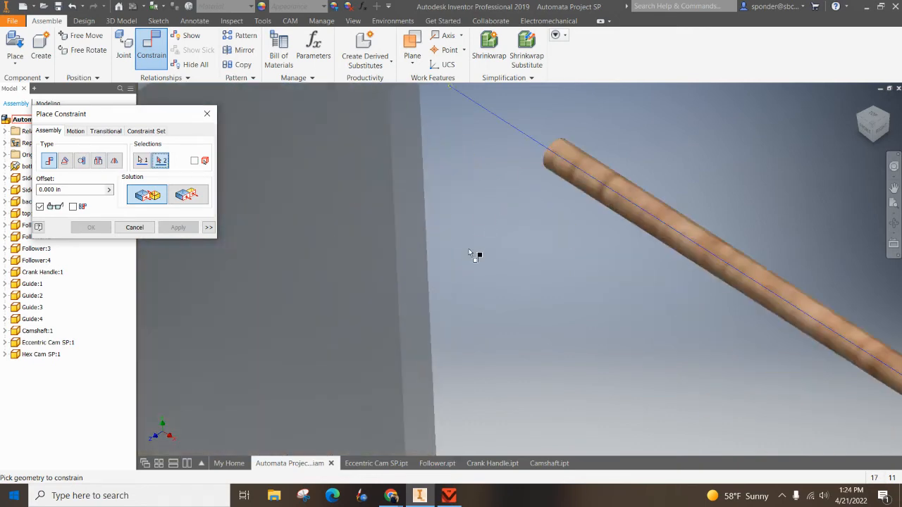
scroll(482, 243, down, 4)
scroll(425, 280, up, 5)
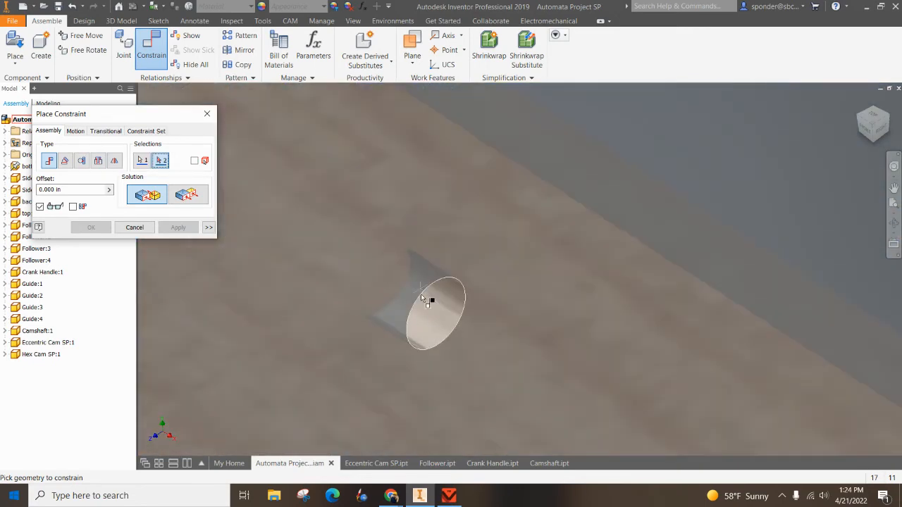
scroll(443, 319, down, 3)
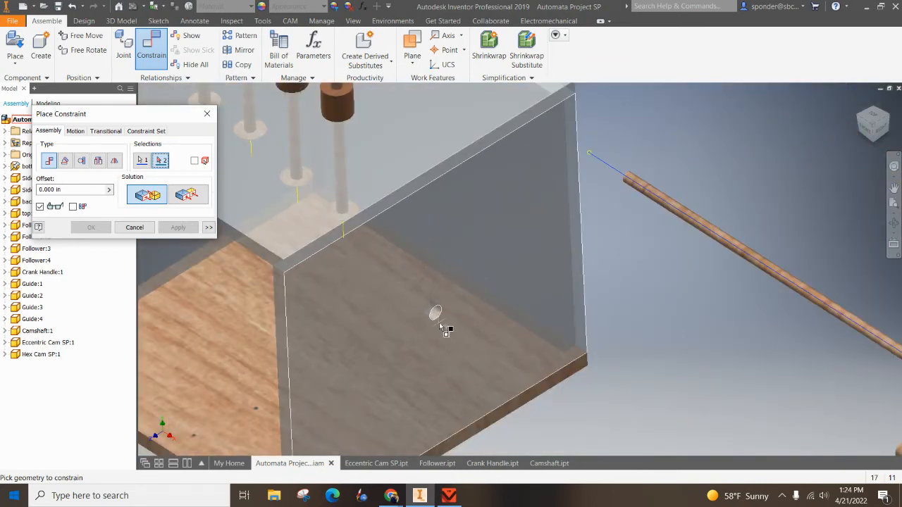
scroll(443, 326, up, 4)
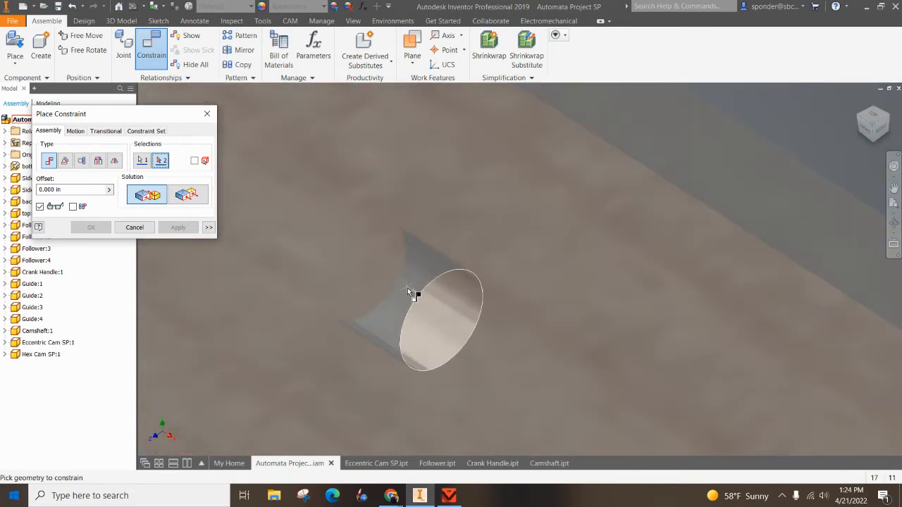
click(434, 315)
scroll(554, 268, down, 5)
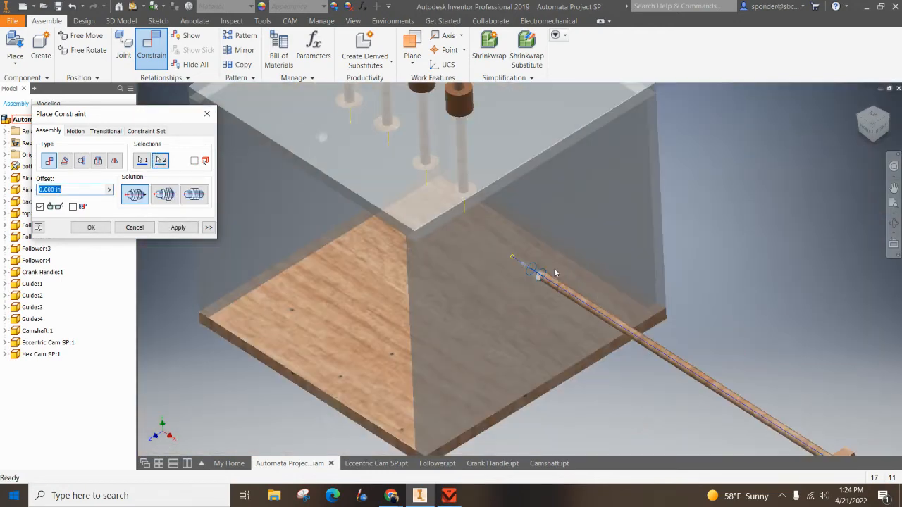
scroll(620, 276, down, 5)
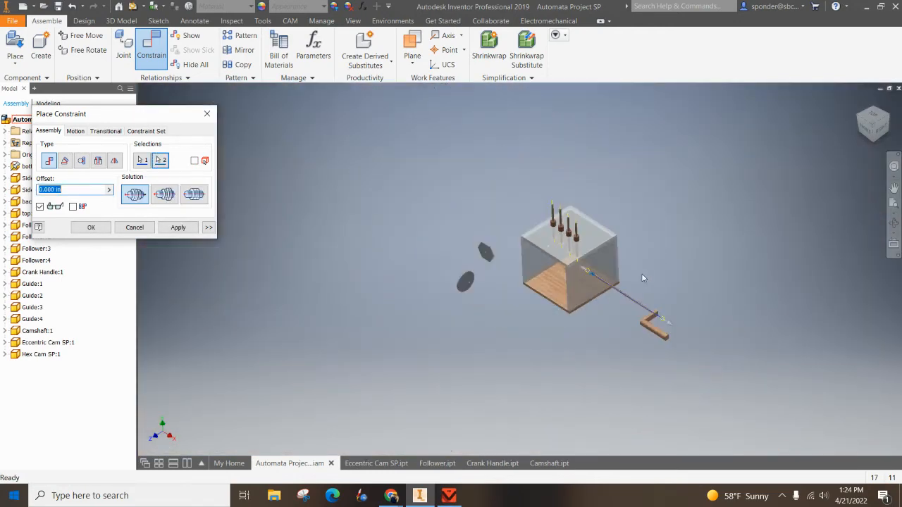
click(165, 197)
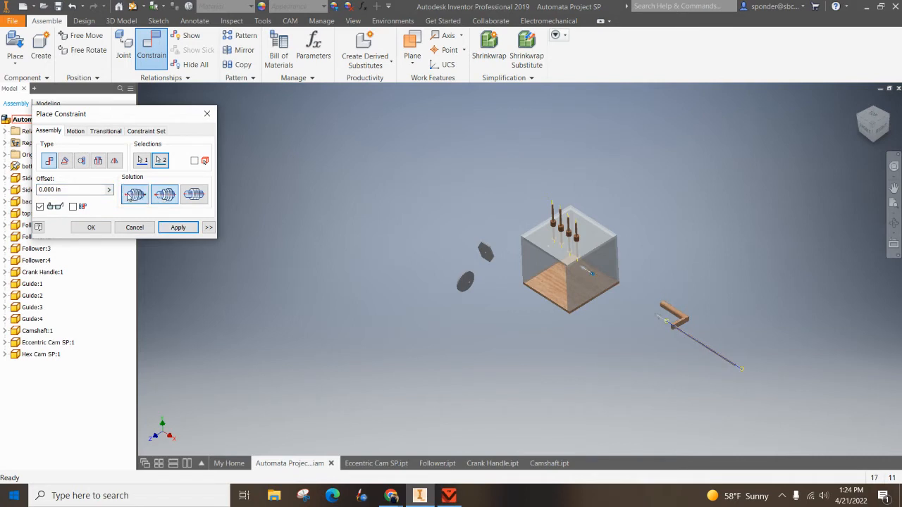
click(189, 226)
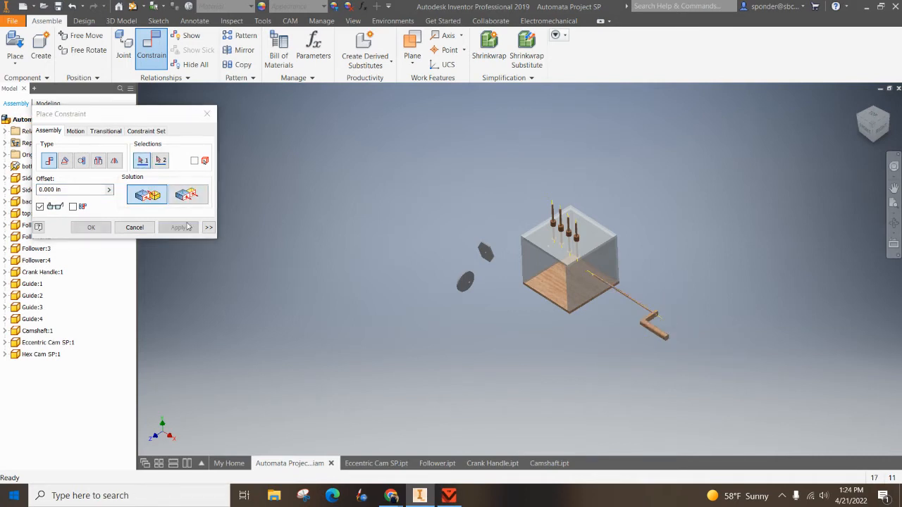
click(208, 114)
Slide the camshaft through the box until its free end protrudes from the opposite side panel's hole.
scroll(653, 317, down, 5)
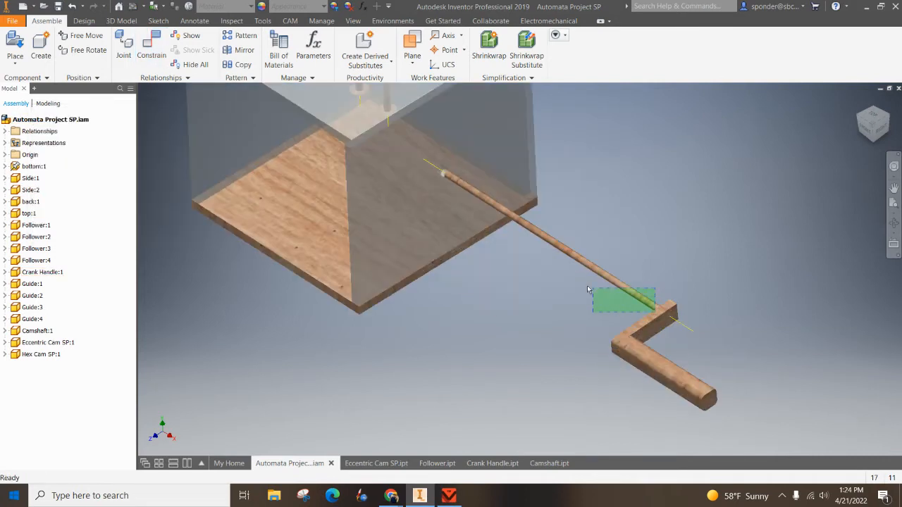
drag(588, 289, 487, 236)
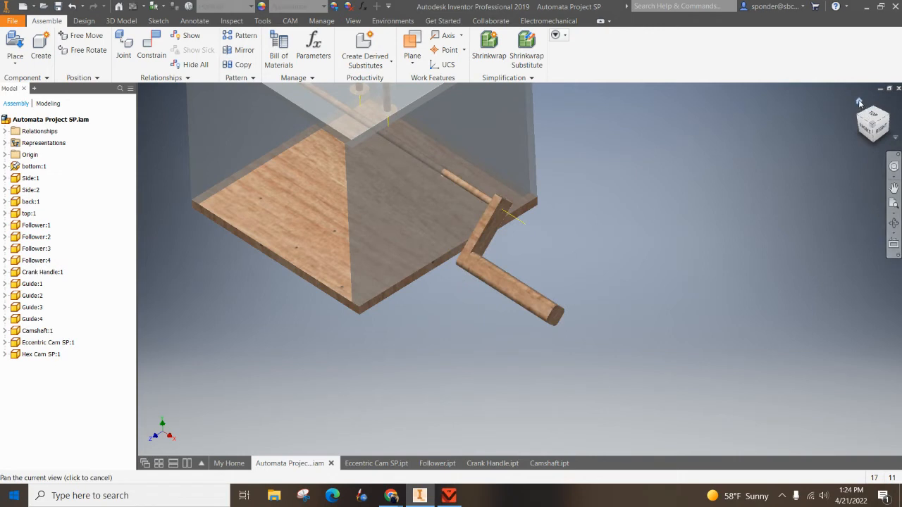
click(859, 103)
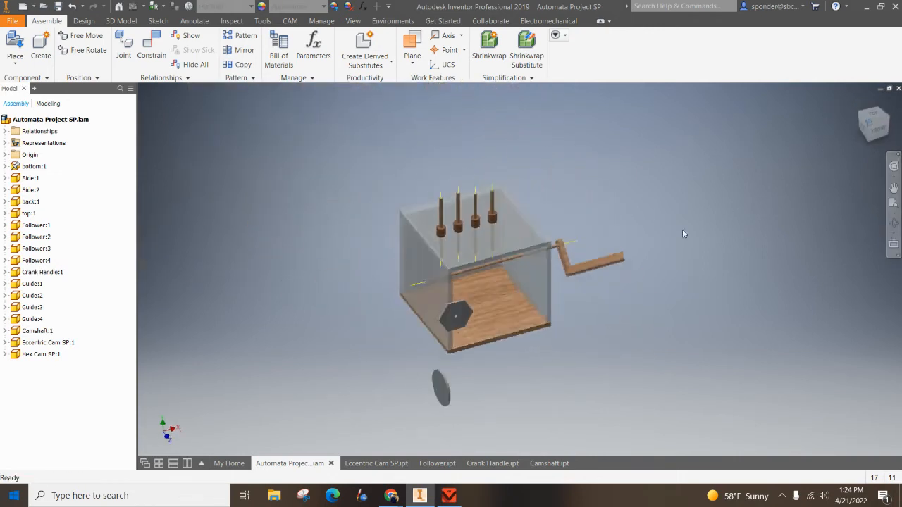
click(564, 255)
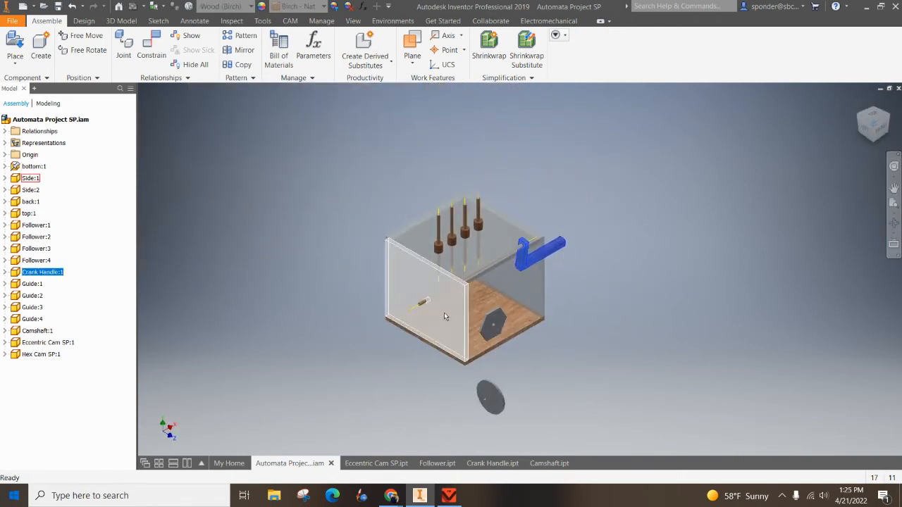
scroll(264, 268, up, 5)
scroll(263, 268, down, 6)
click(281, 253)
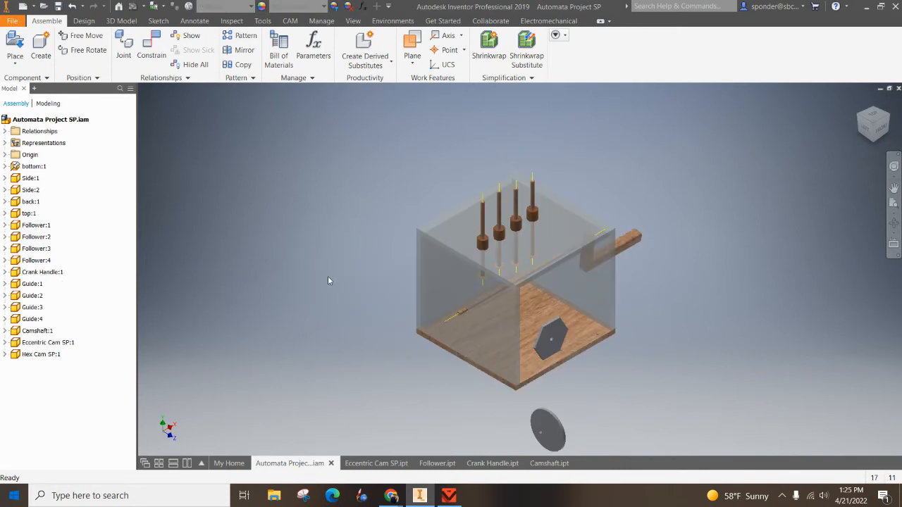
Constrain the camshaft's free end face flush with the outer face of the side panel opposite the crank, with 0.000 in offset.
click(151, 50)
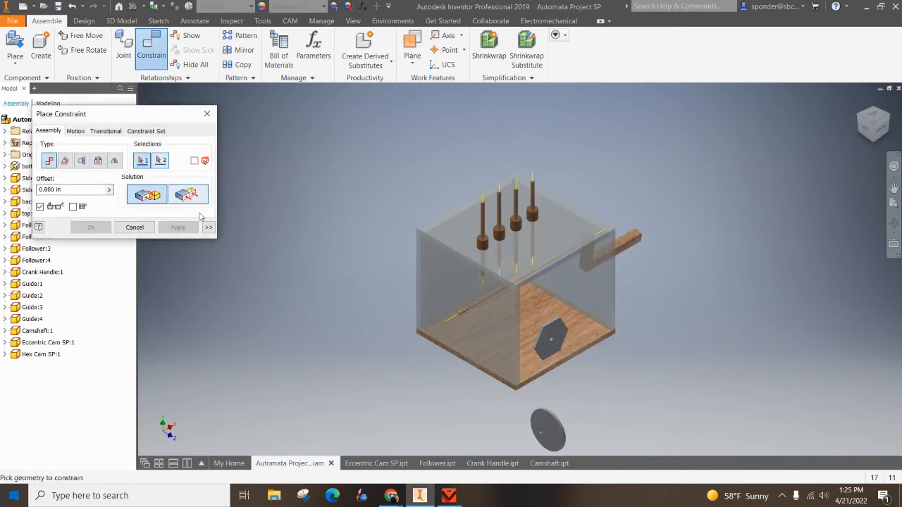
scroll(451, 325, down, 5)
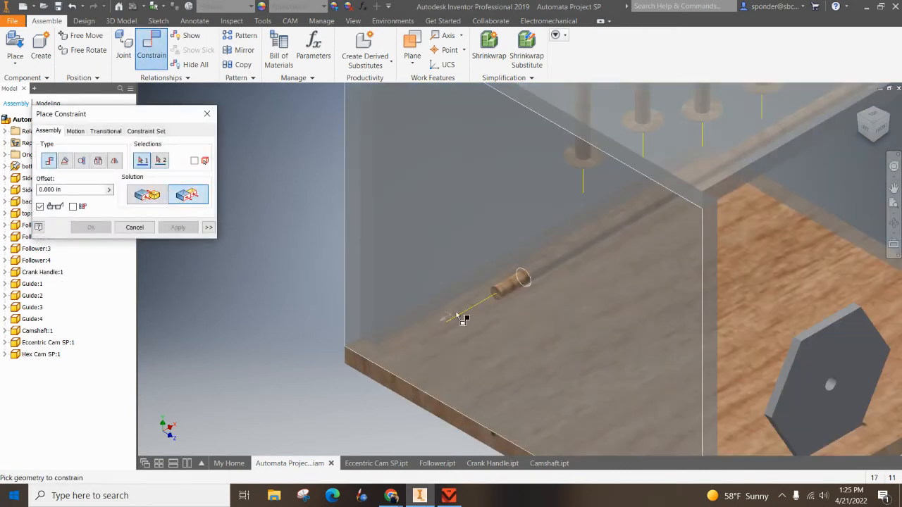
scroll(496, 295, down, 2)
click(498, 294)
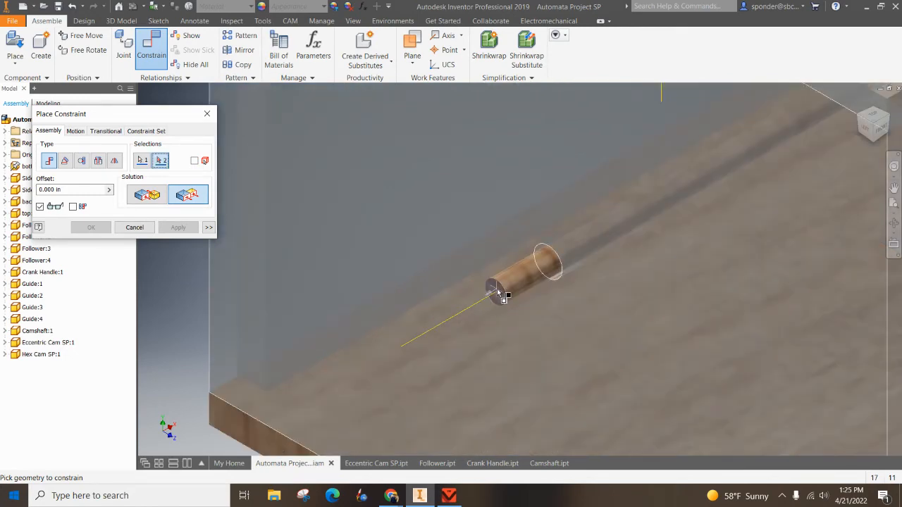
click(409, 199)
key(F6)
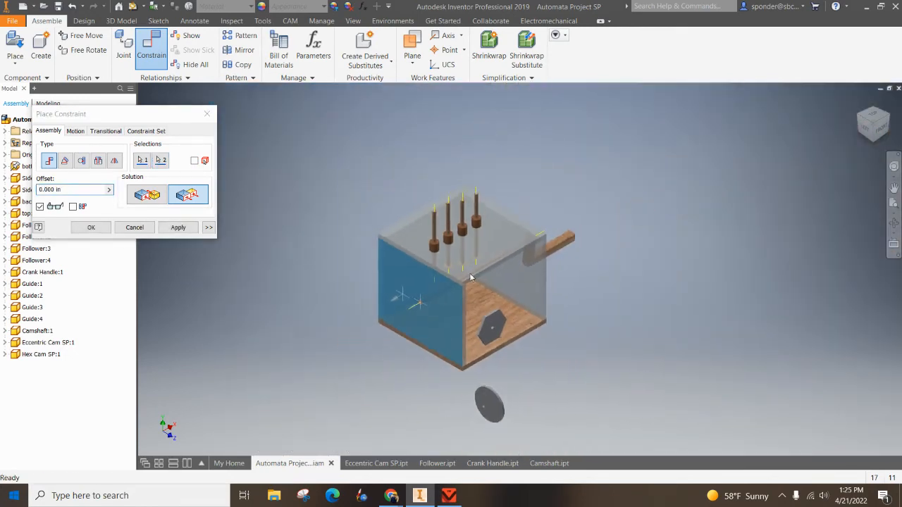
click(189, 227)
click(209, 115)
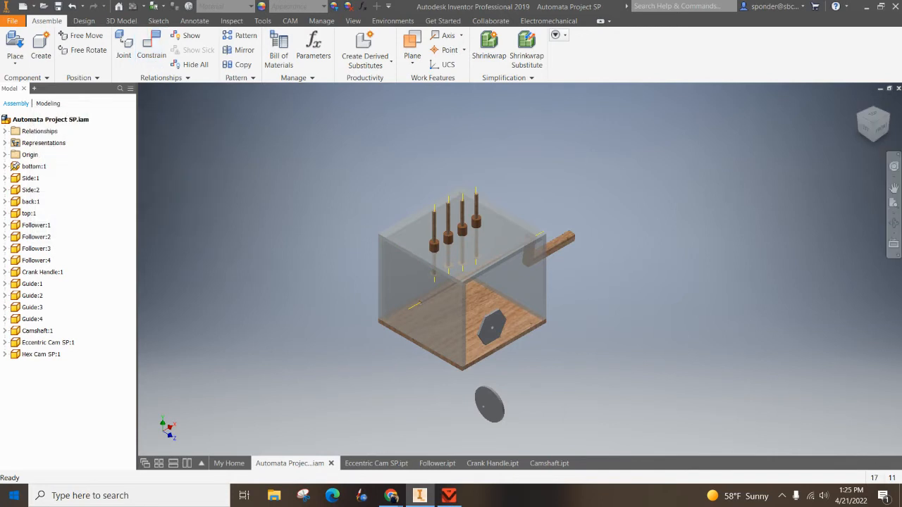
Test the crank handle's movement on the constrained camshaft and inspect where the two parts join.
click(858, 104)
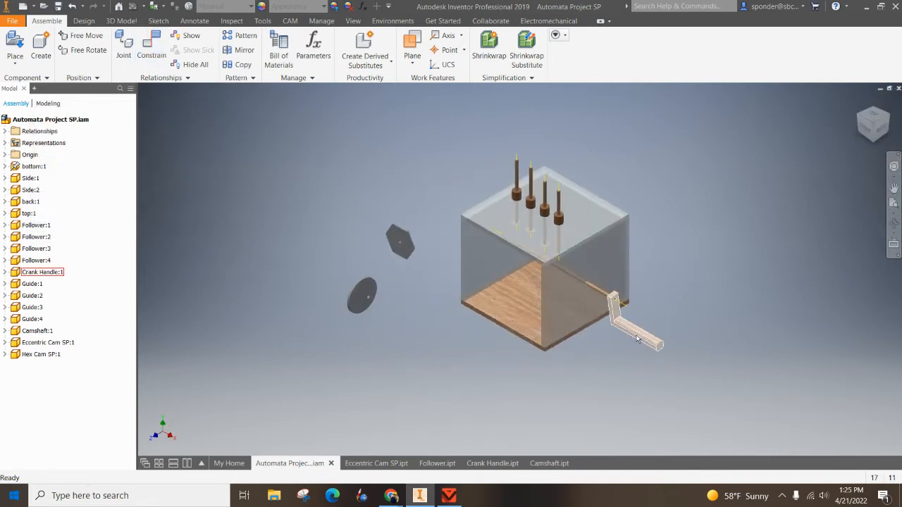
click(606, 313)
drag(602, 325, 621, 324)
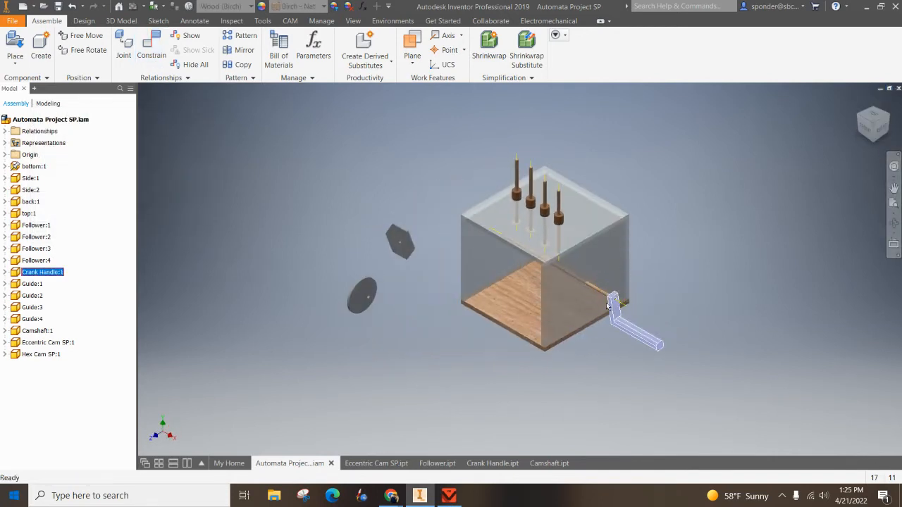
scroll(607, 303, down, 4)
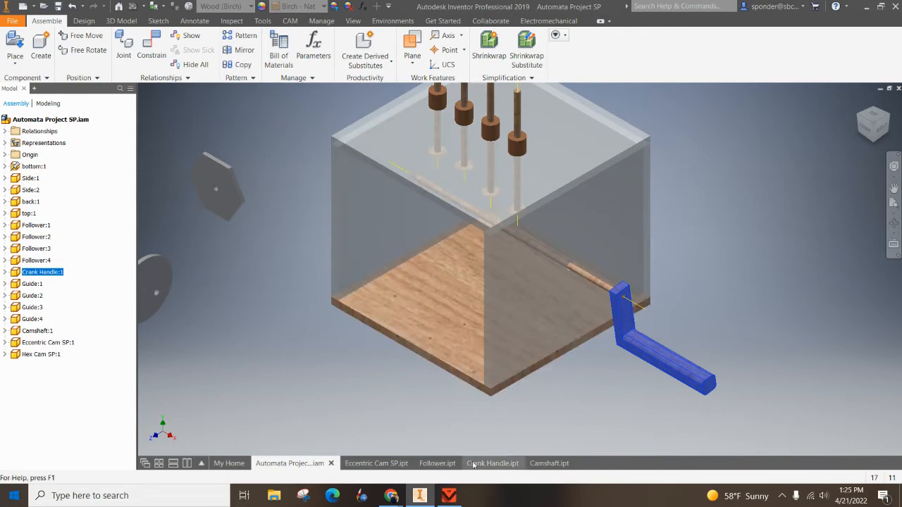
Open the camshaft part, make its YZ Plane visible, and view the shaft from the top.
click(598, 286)
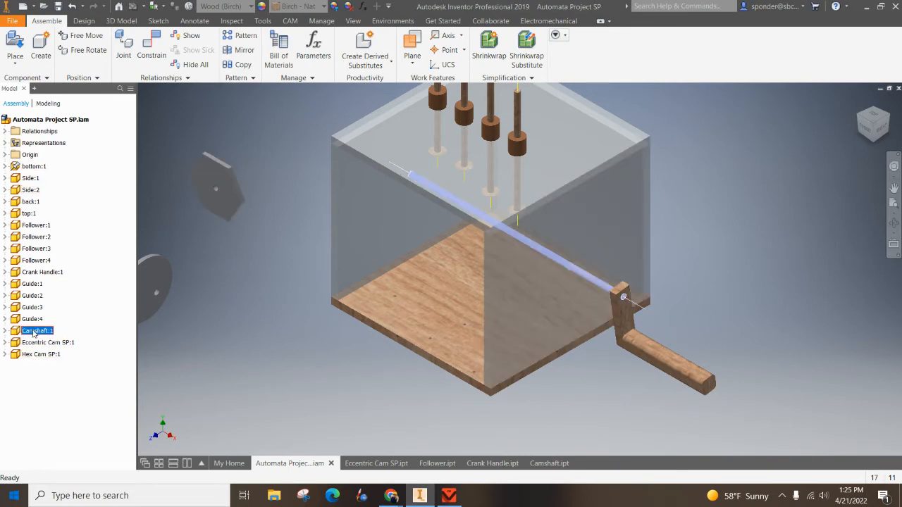
right_click(33, 334)
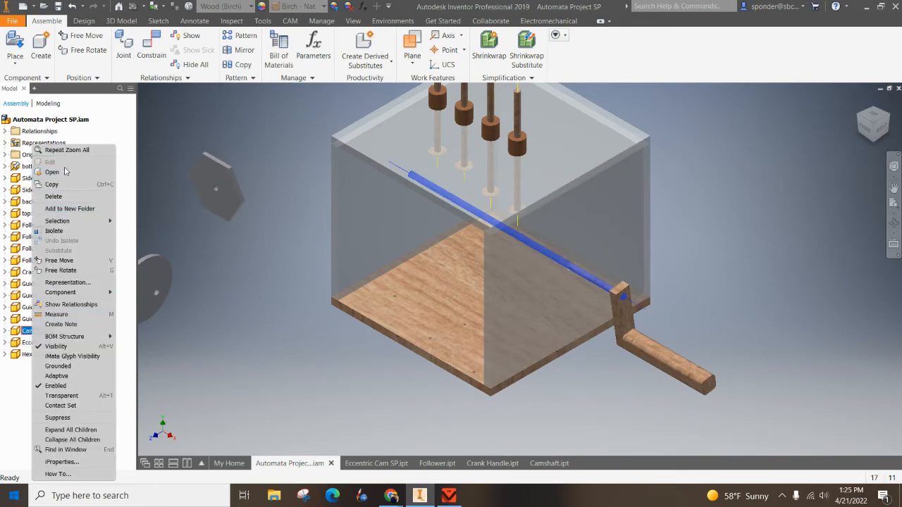
click(57, 172)
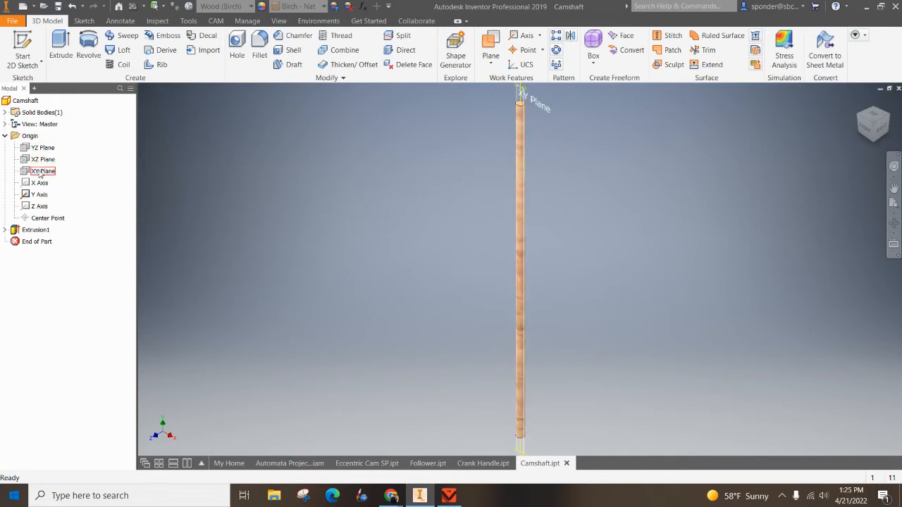
right_click(42, 150)
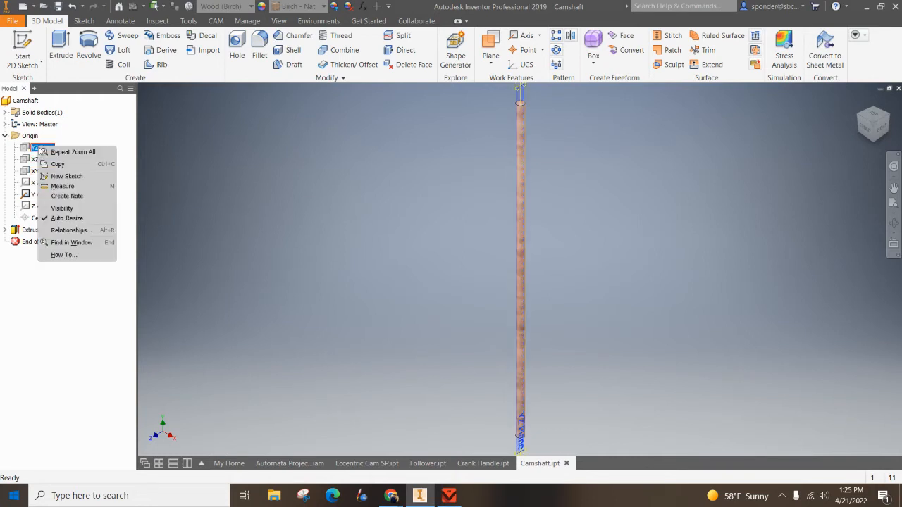
click(77, 211)
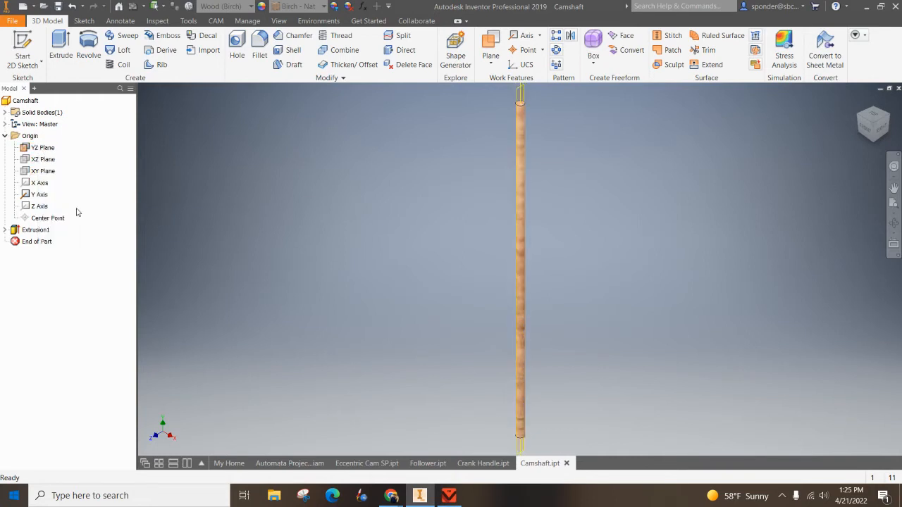
click(878, 118)
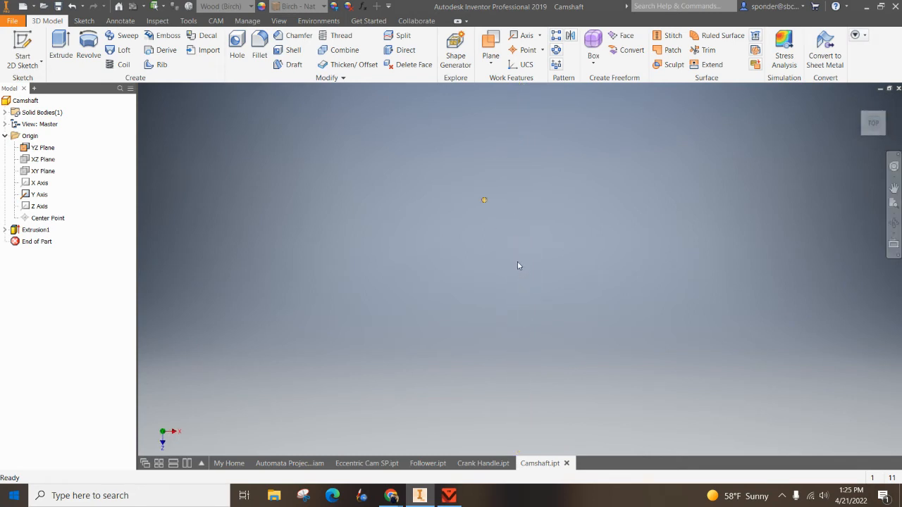
Inspect the YZ Plane's position across the camshaft's circular end face, and restore the home view.
middle_click(489, 210)
middle_click(490, 210)
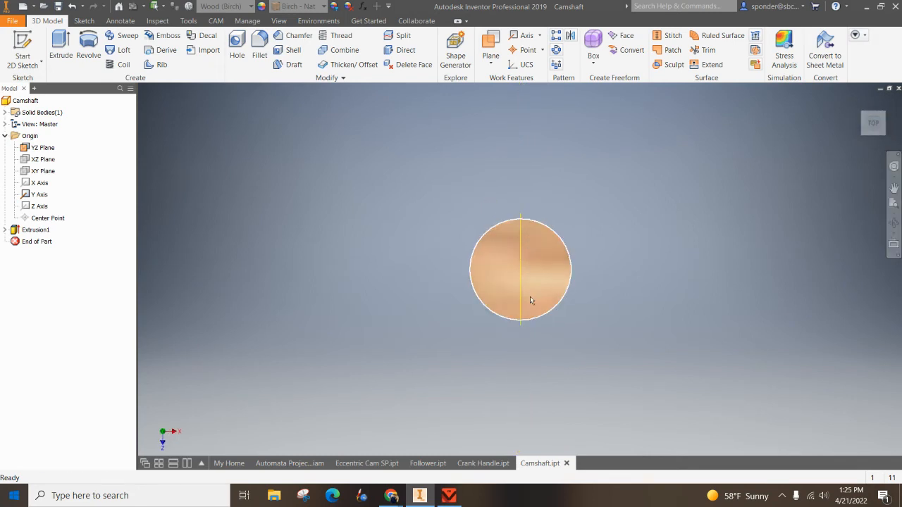
click(860, 101)
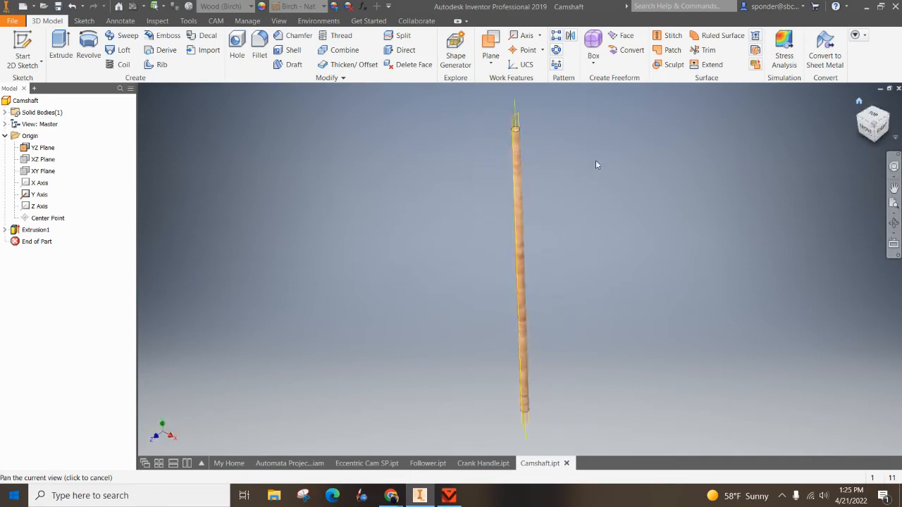
Return to the automata assembly and rotate the crank handle to test its movement relative to the camshaft.
click(282, 465)
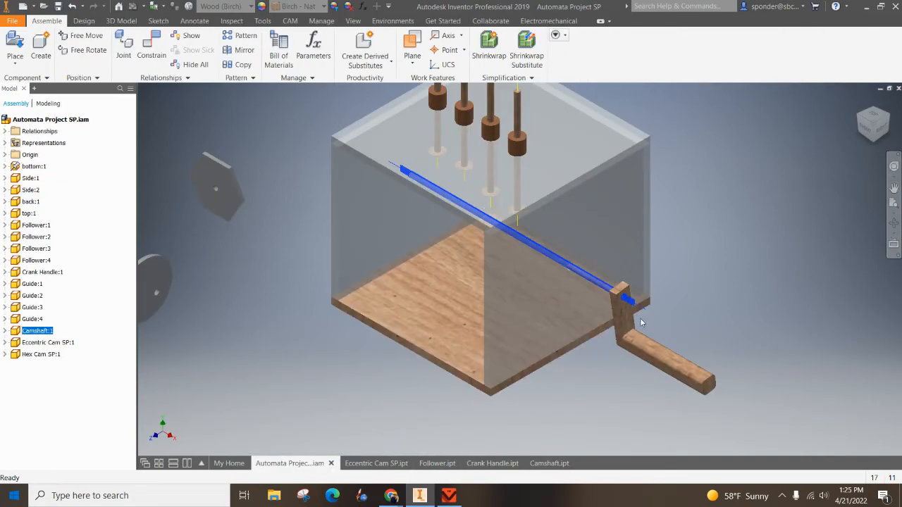
scroll(641, 323, up, 3)
click(731, 292)
click(688, 403)
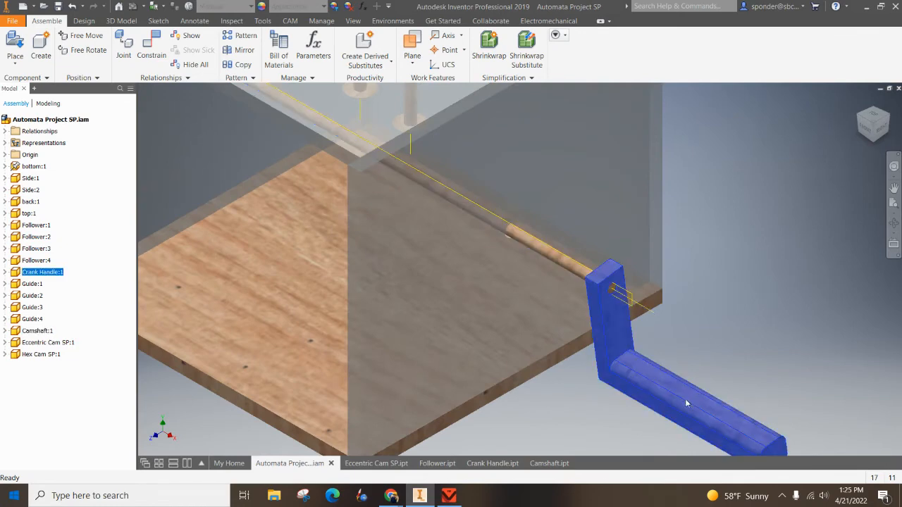
drag(687, 403, 757, 377)
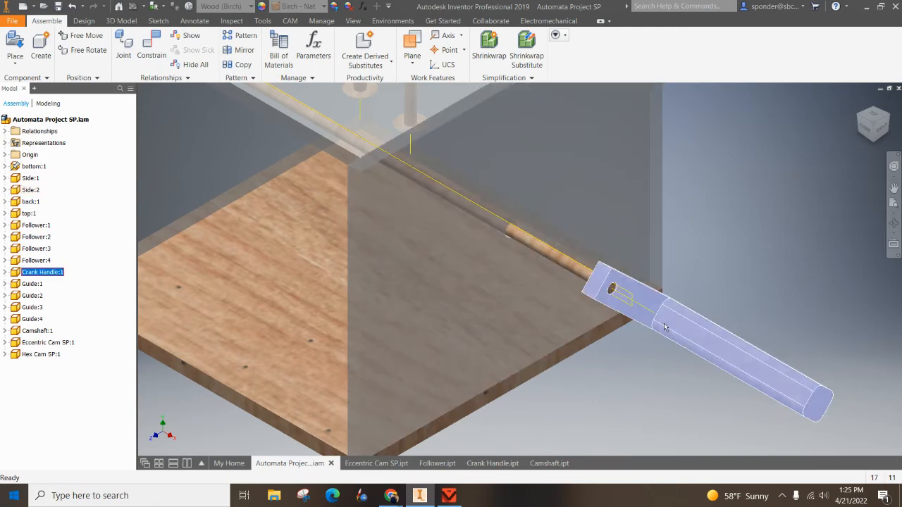
Open the crank handle part and create a midplane work plane between its two opposite L-shaped side faces.
right_click(694, 341)
click(694, 306)
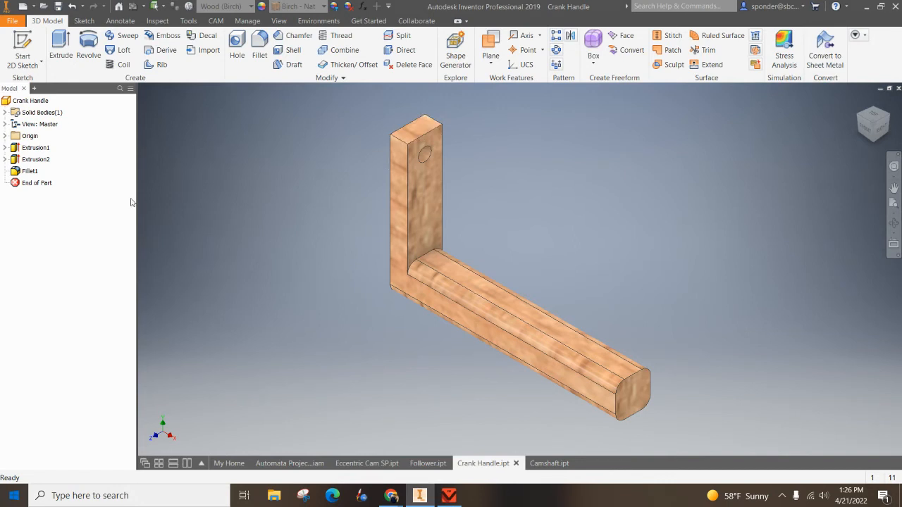
click(5, 136)
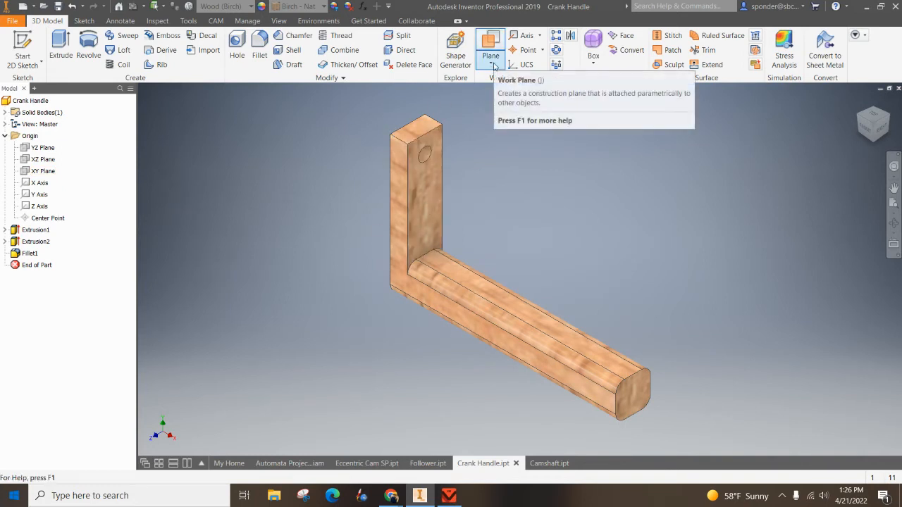
click(493, 64)
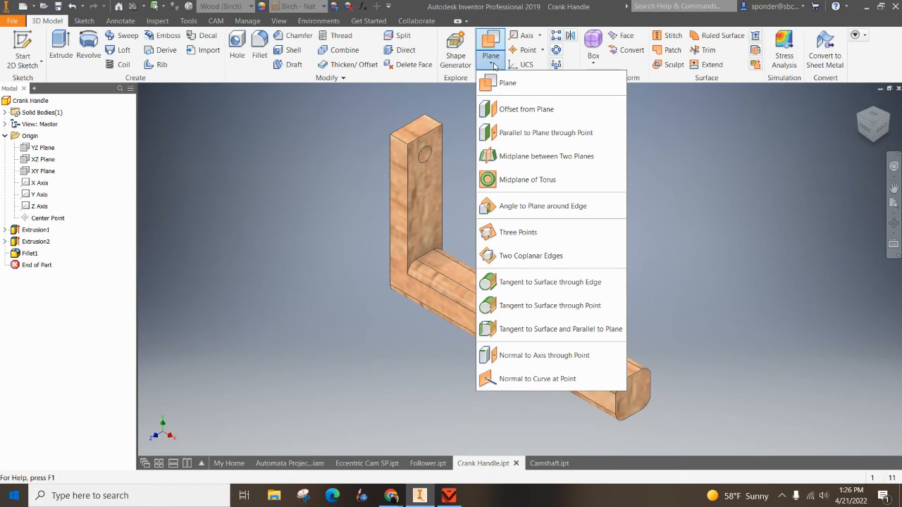
click(520, 157)
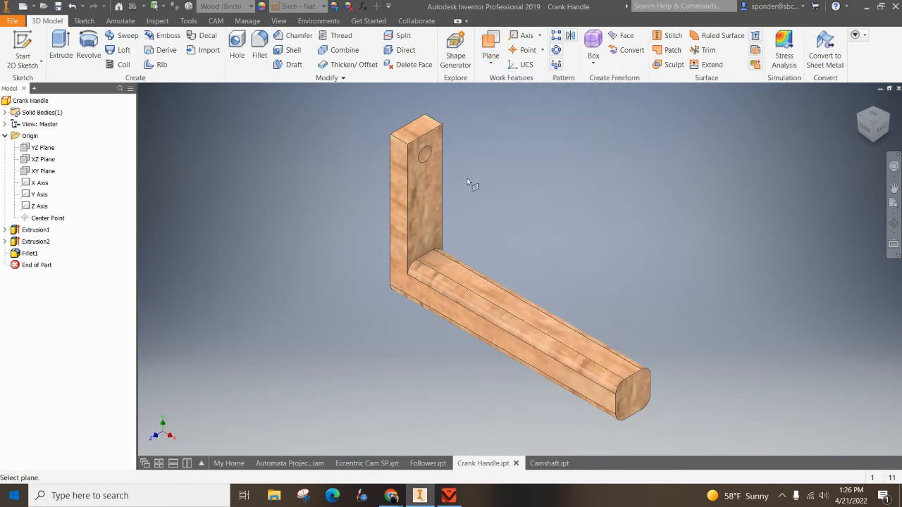
click(395, 171)
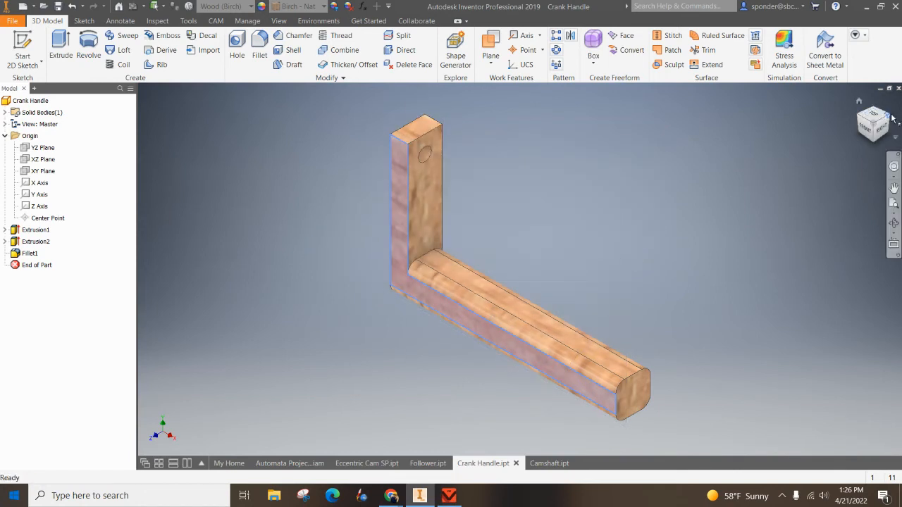
click(888, 116)
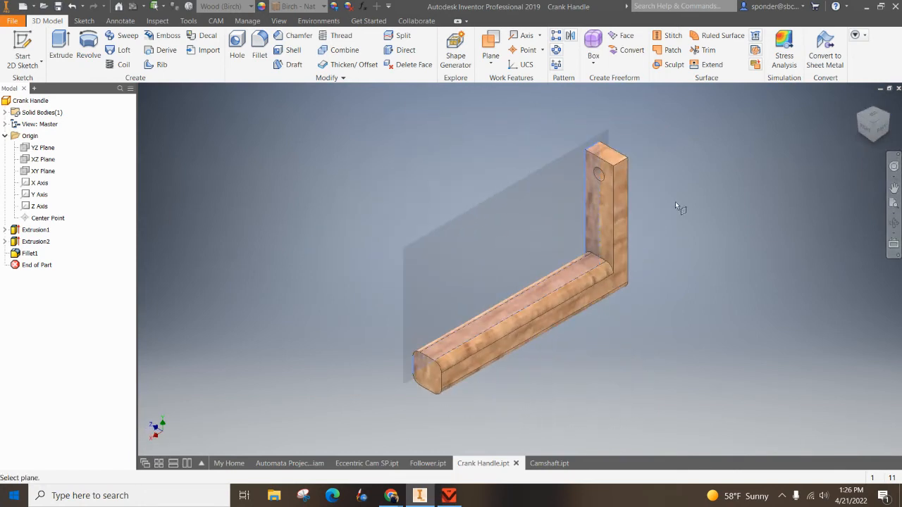
click(624, 183)
Check the crank handle's midplane from above, save the crank handle and camshaft parts, and return to the automata assembly.
click(874, 114)
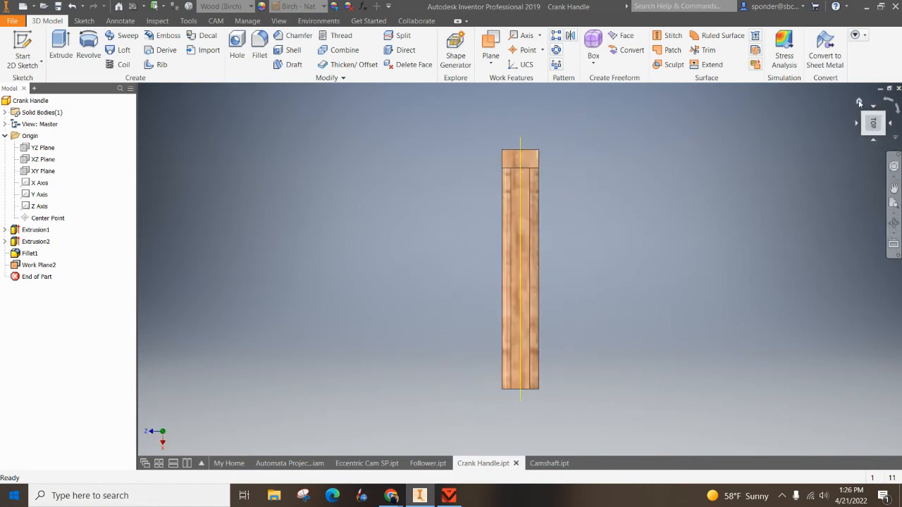
click(859, 103)
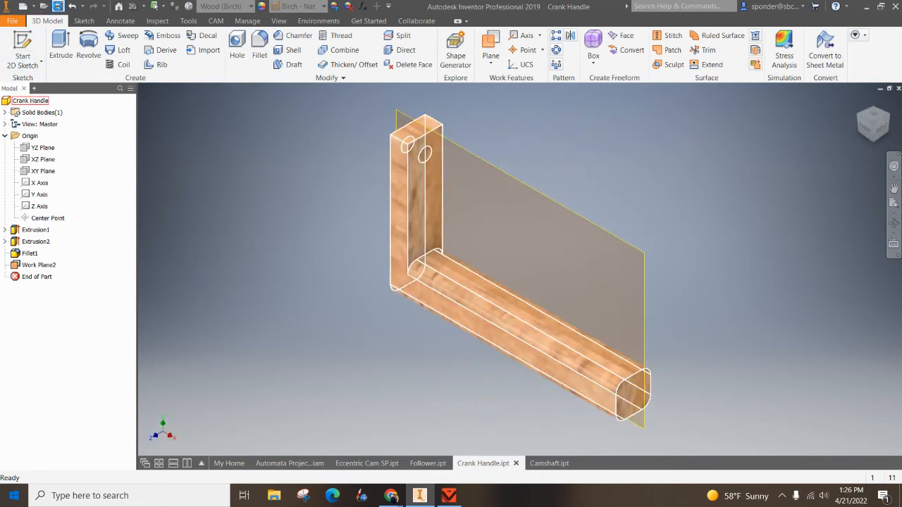
click(57, 7)
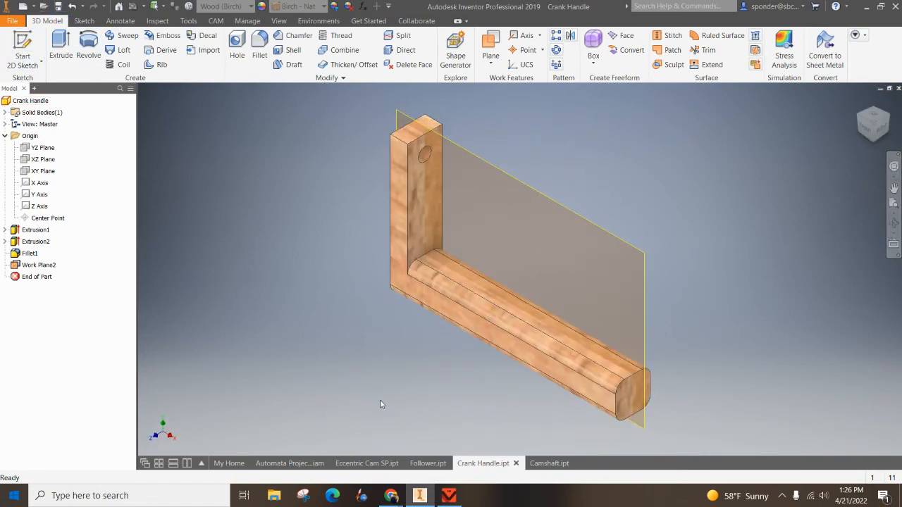
click(549, 463)
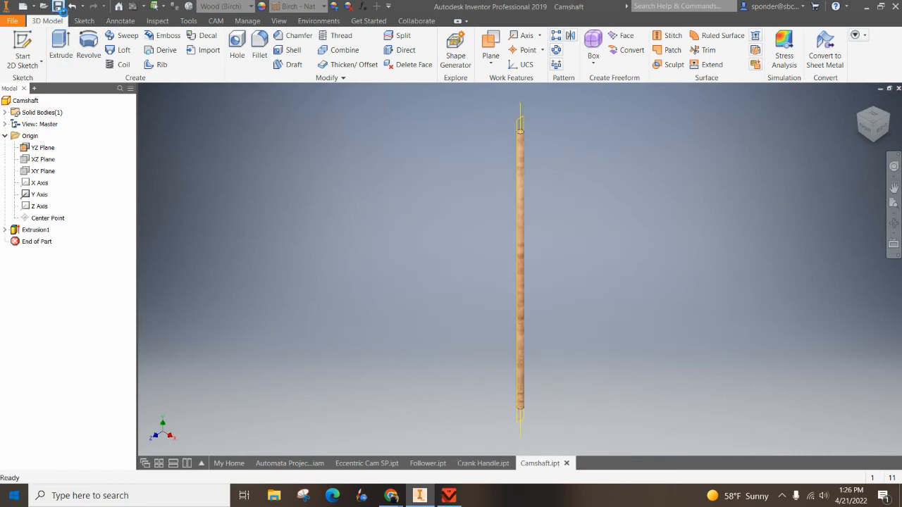
click(292, 463)
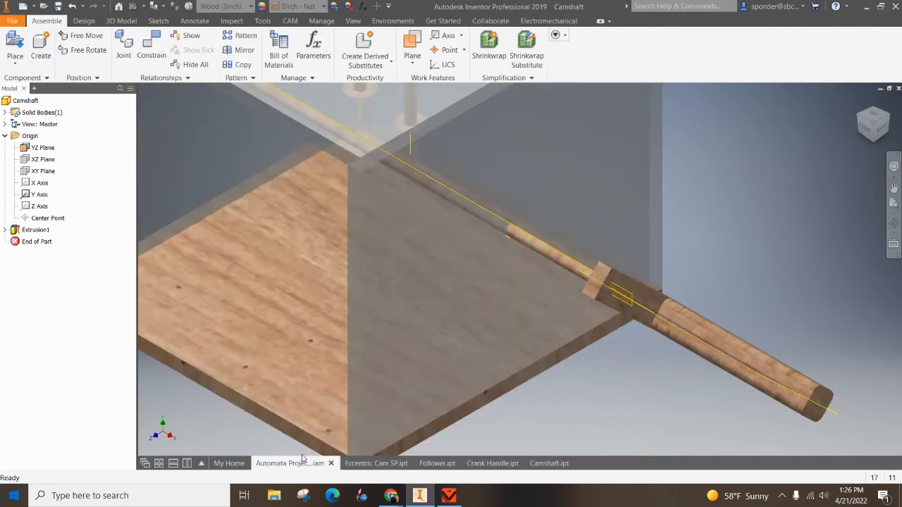
Constrain the camshaft's YZ Plane to the crank handle's midplane with a directed angle of 0.00 deg.
drag(729, 359, 748, 270)
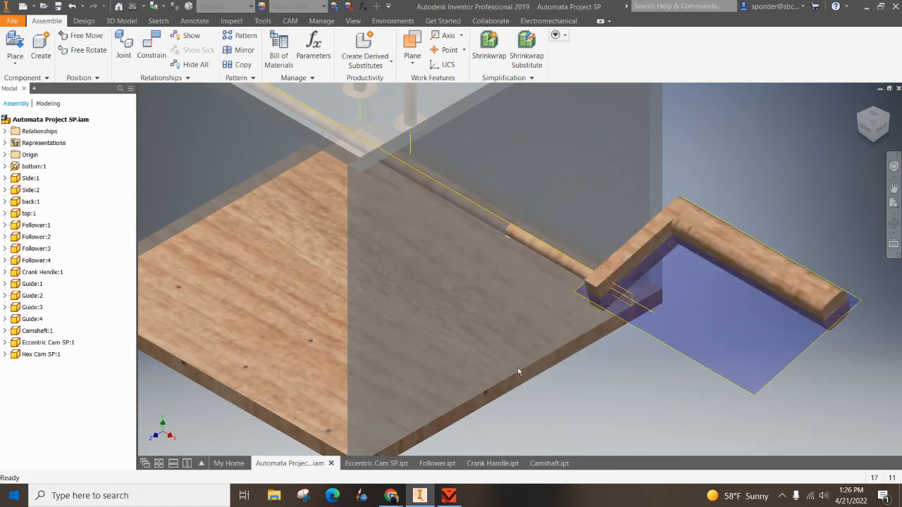
click(152, 51)
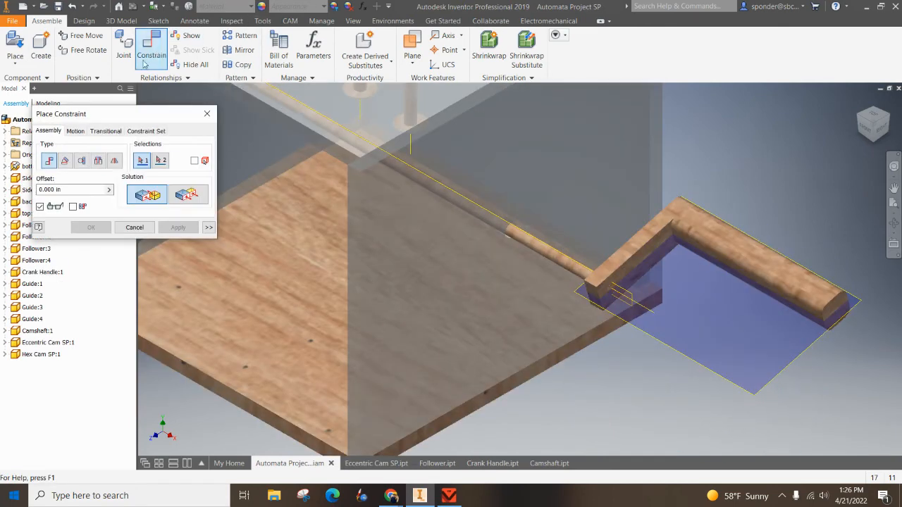
click(66, 163)
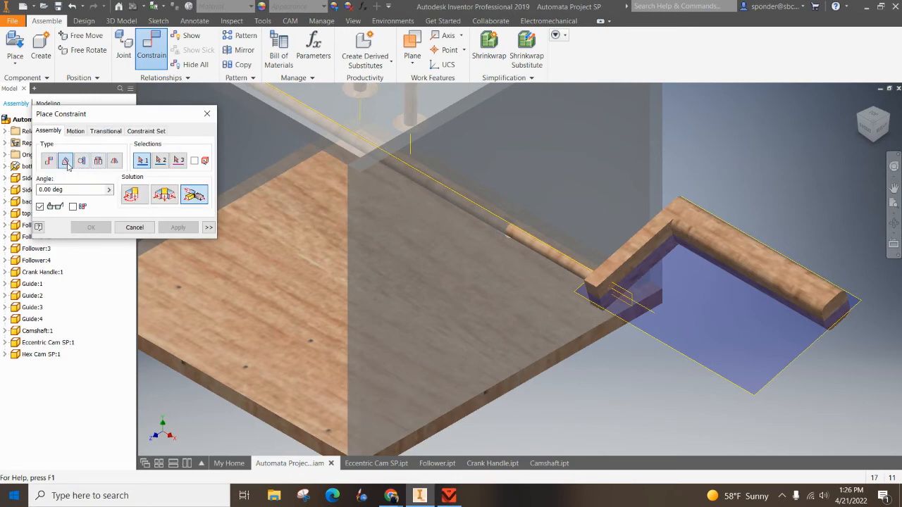
click(133, 199)
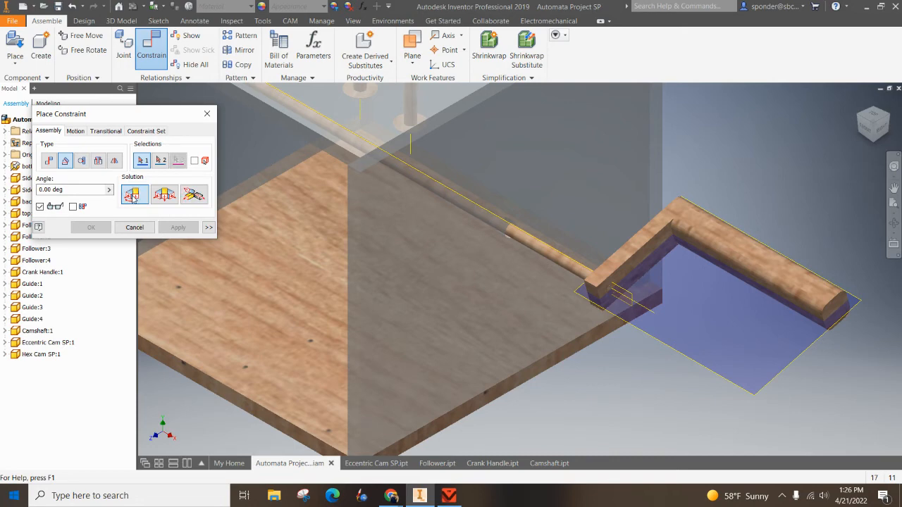
scroll(628, 353, up, 5)
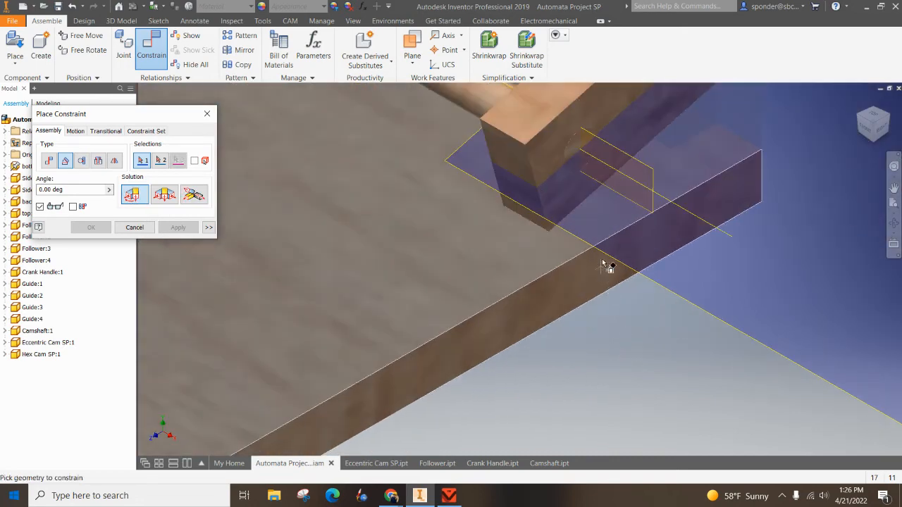
click(635, 161)
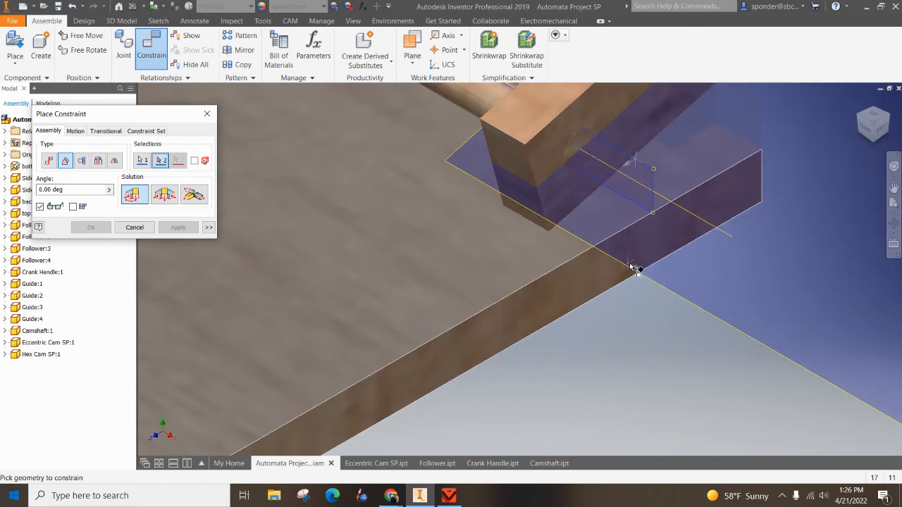
click(674, 296)
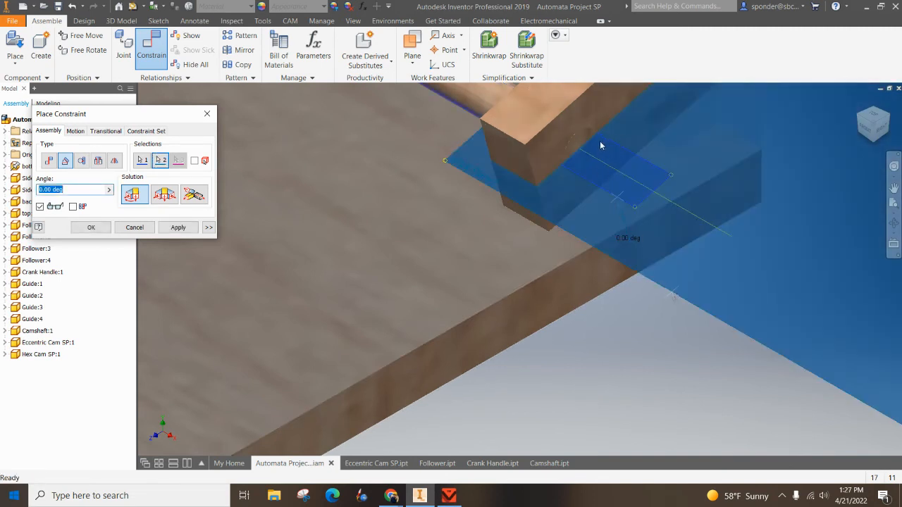
scroll(632, 335, up, 6)
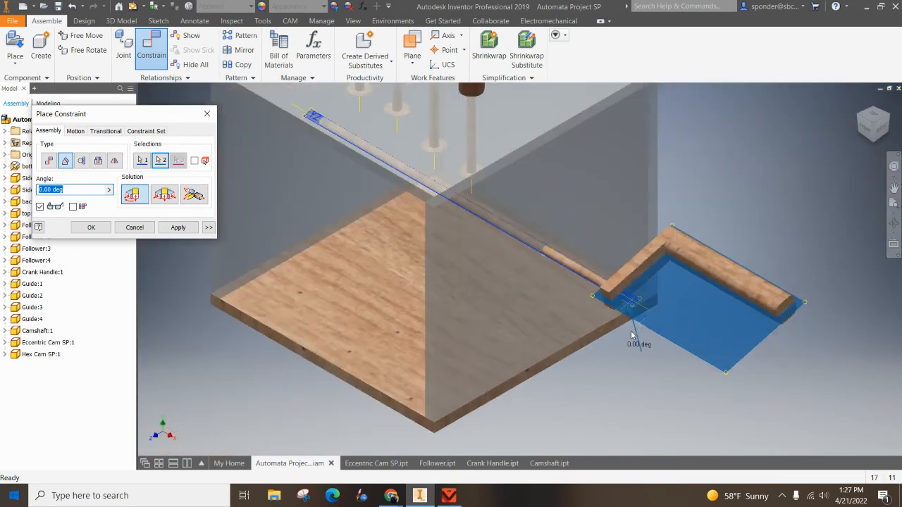
scroll(632, 335, down, 3)
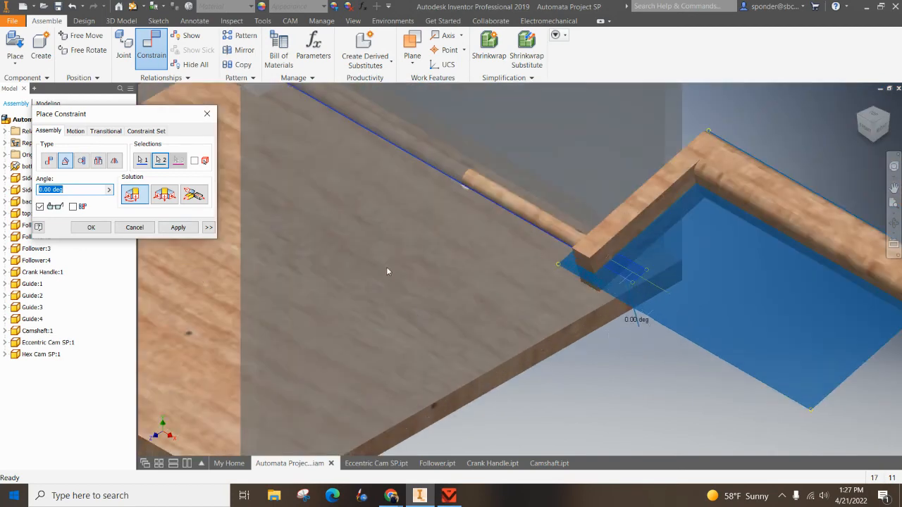
click(177, 227)
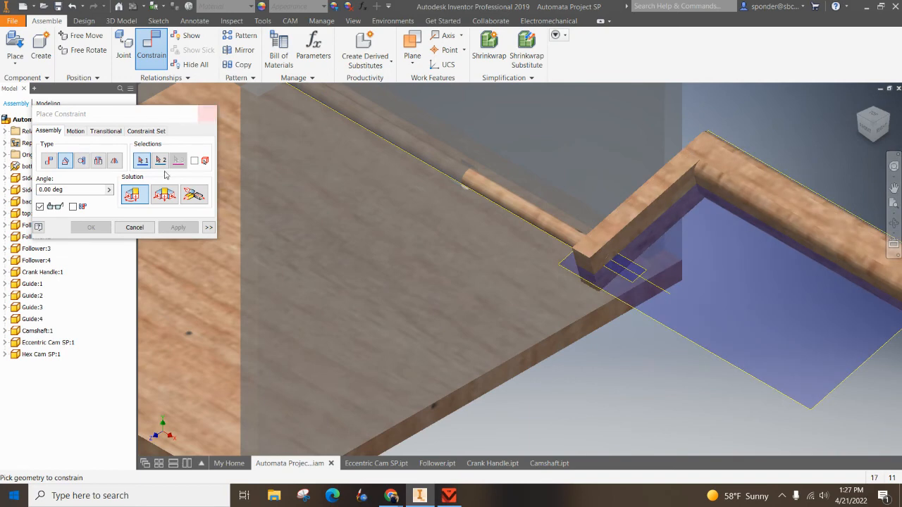
click(135, 227)
Rotate the crank handle to test whether it turns with the camshaft, and view the whole assembly.
drag(775, 184, 810, 159)
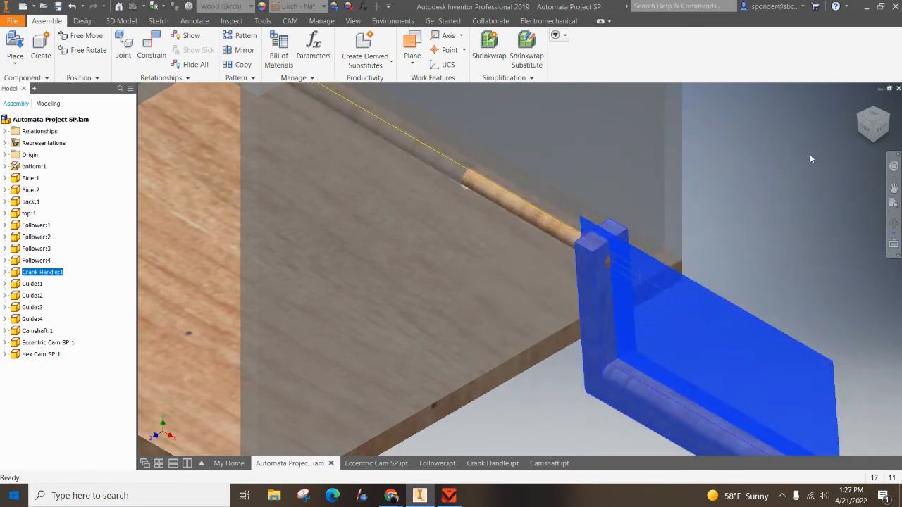
click(857, 103)
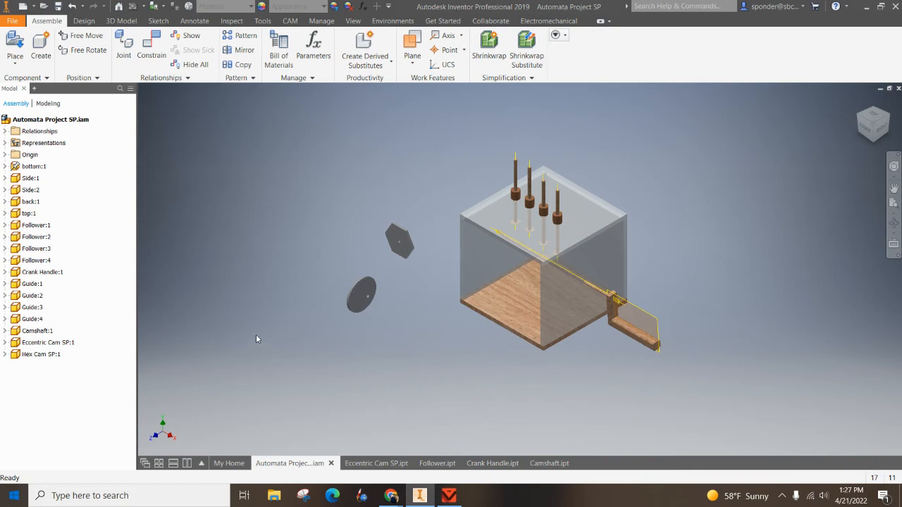
click(612, 341)
Hide the crank handle's midplane work plane in the assembly.
click(7, 273)
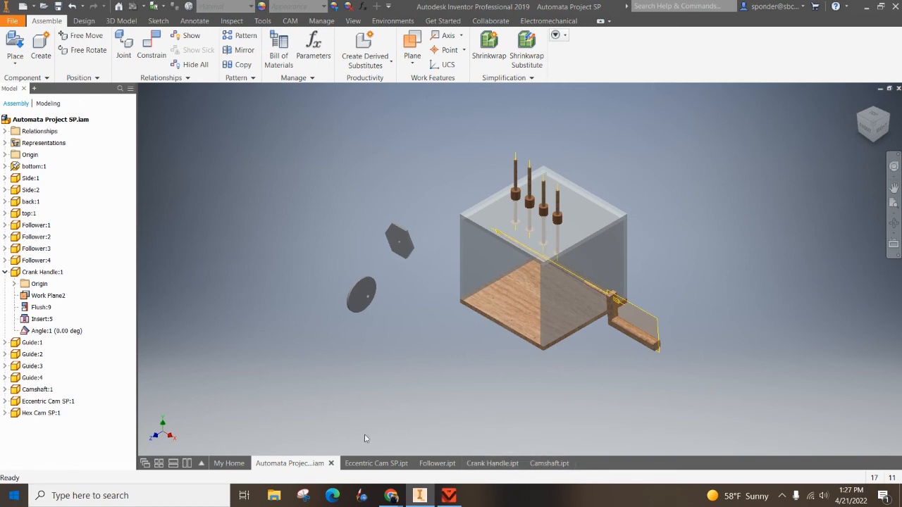
right_click(36, 299)
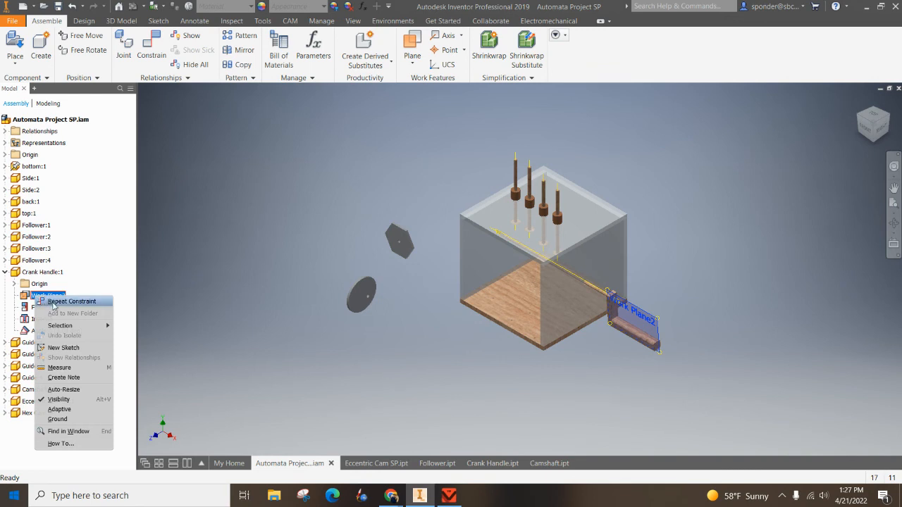
click(65, 400)
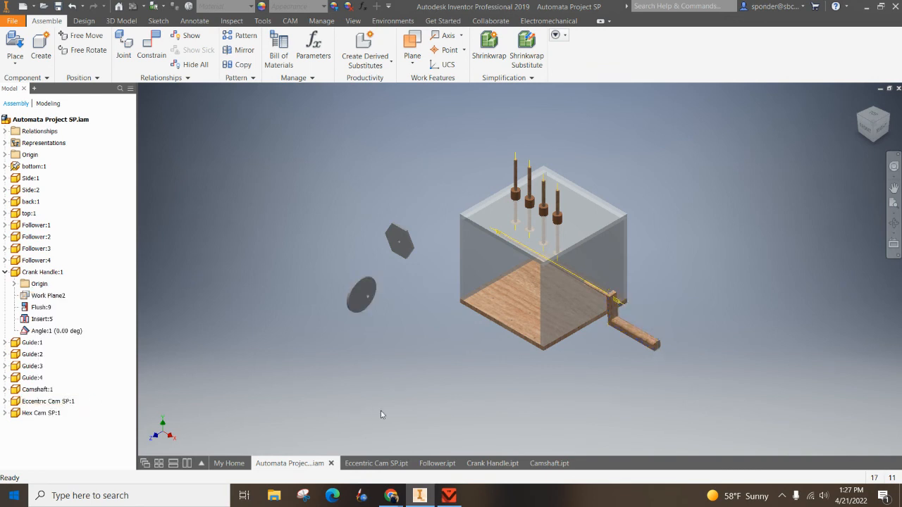
click(6, 272)
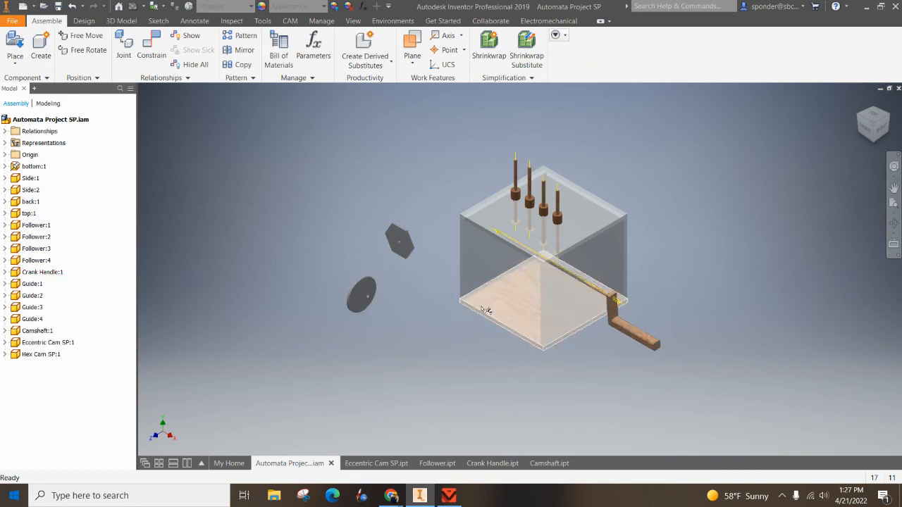
Hide the camshaft's YZ Plane in the automata assembly.
scroll(605, 296, down, 5)
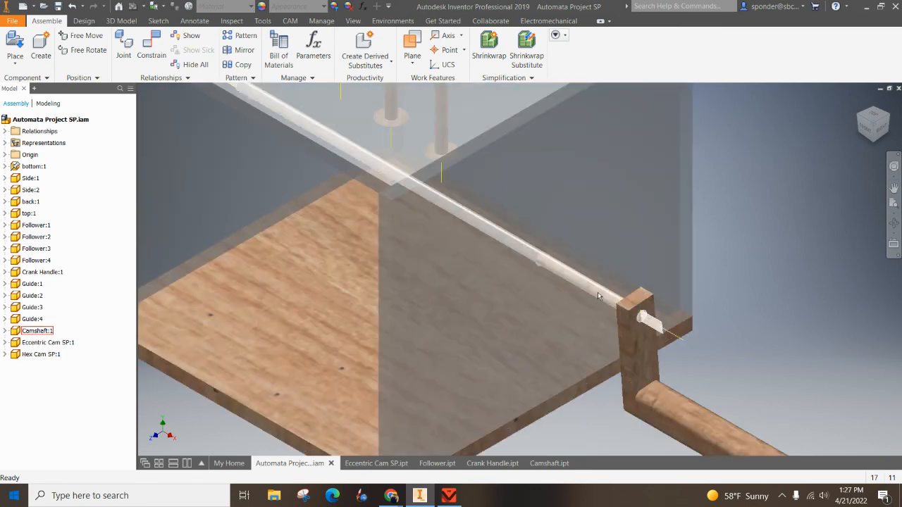
click(612, 302)
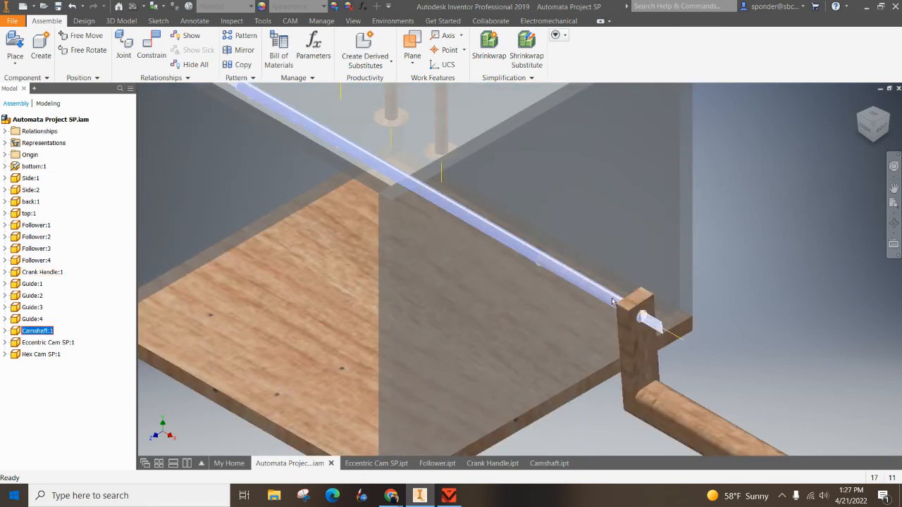
click(5, 331)
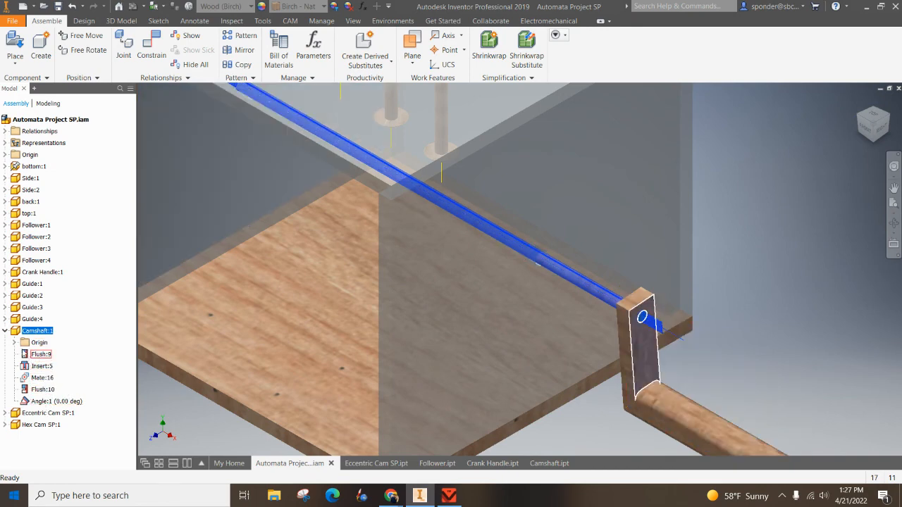
click(15, 343)
right_click(38, 356)
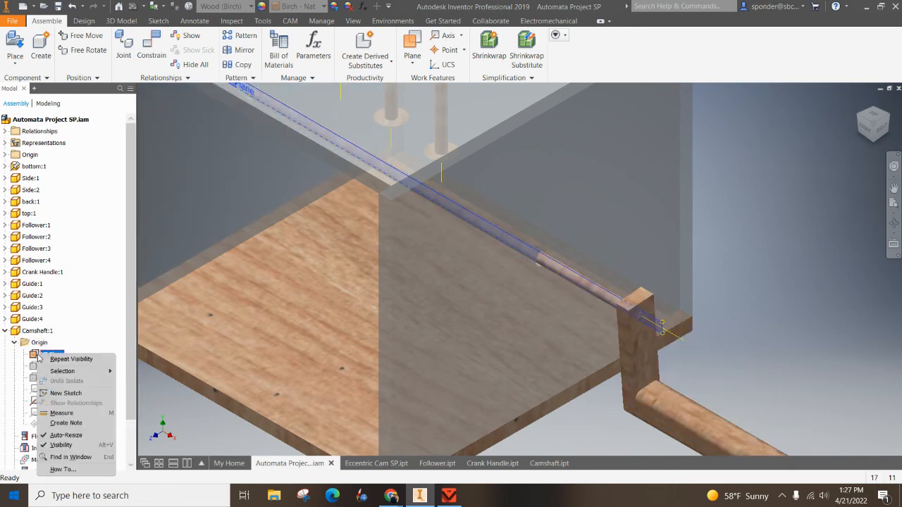
click(62, 444)
Hide the camshaft's Y Axis and collapse the camshaft's entry in the model tree.
click(46, 403)
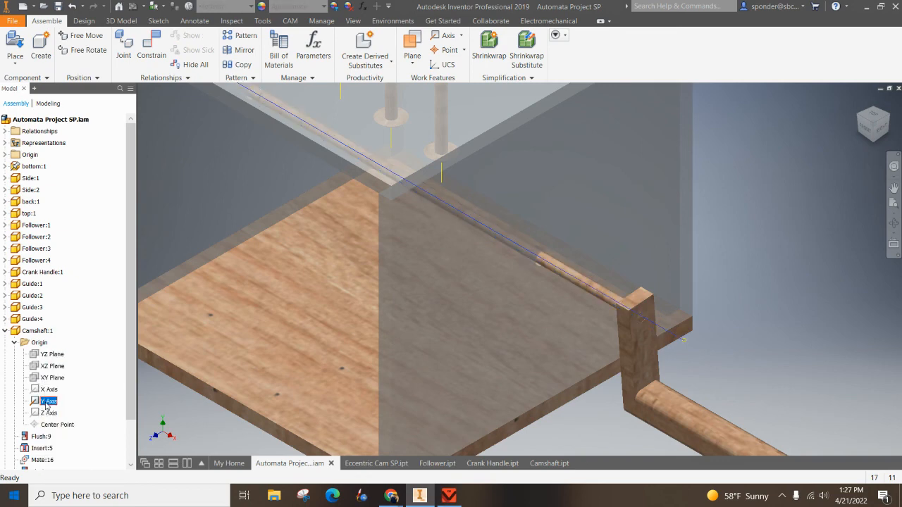
right_click(48, 405)
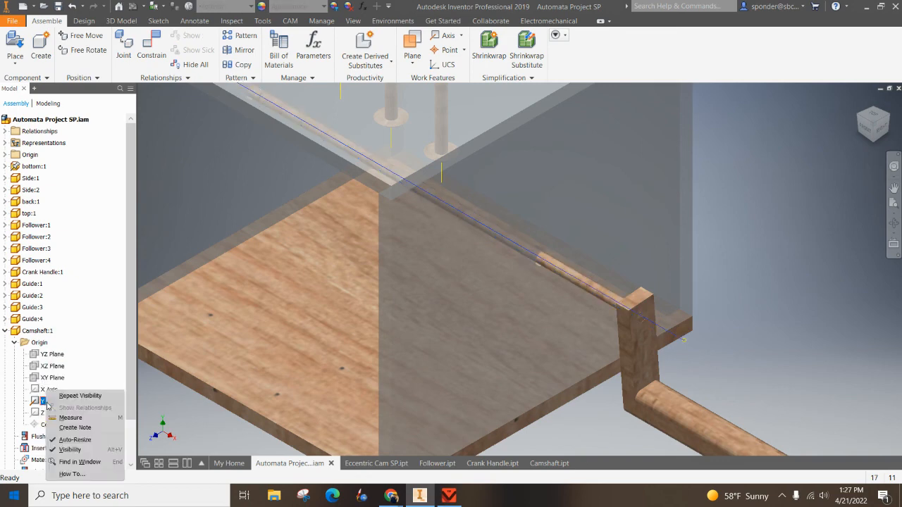
click(71, 450)
click(5, 330)
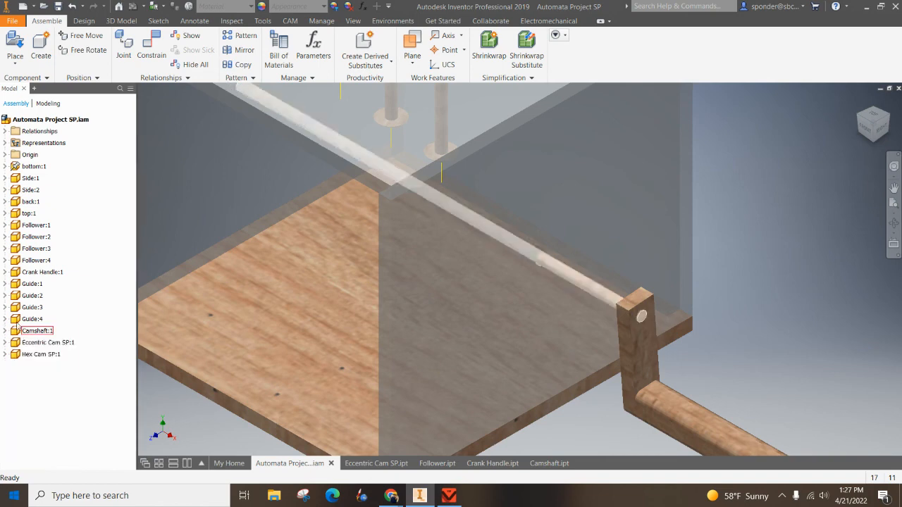
Rotate the crank handle and slide the third follower up through its guide to test their motion in the whole assembly.
scroll(744, 245, up, 6)
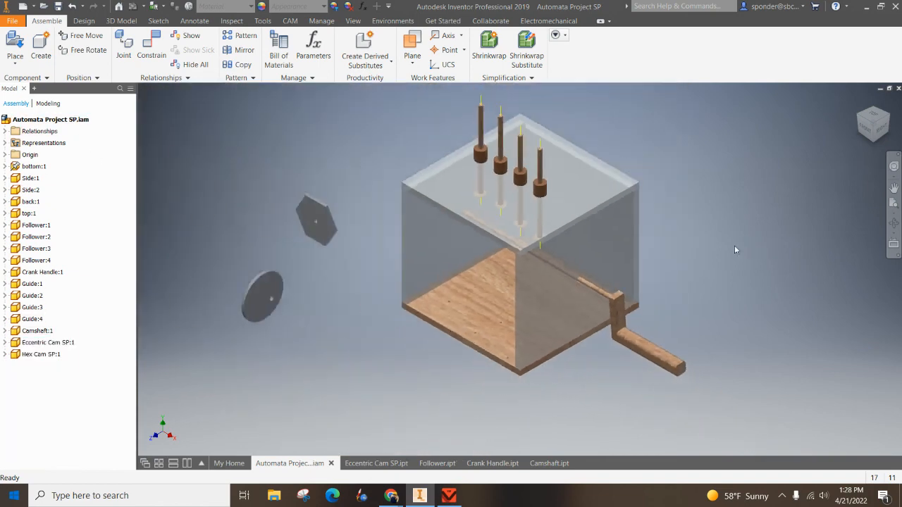
drag(640, 333, 627, 292)
mouse_move(558, 194)
mouse_down()
mouse_move(557, 185)
mouse_move(546, 188)
mouse_up()
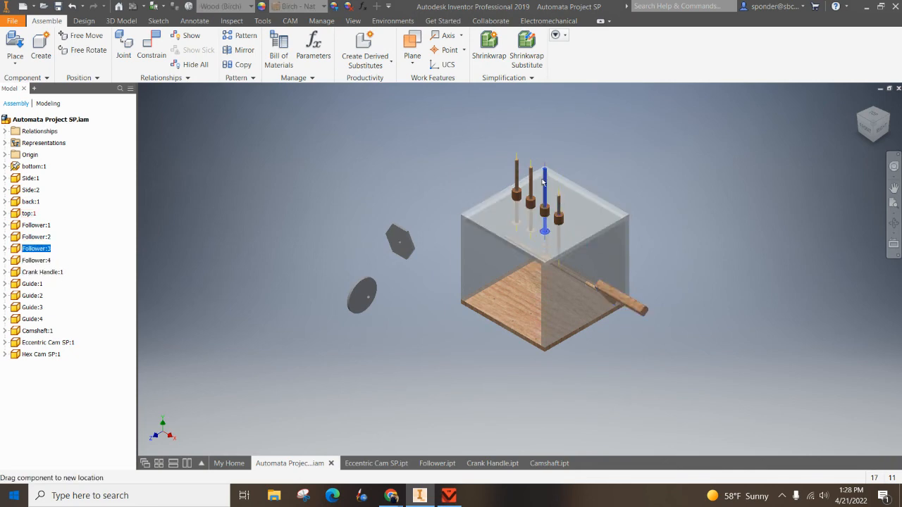
click(618, 290)
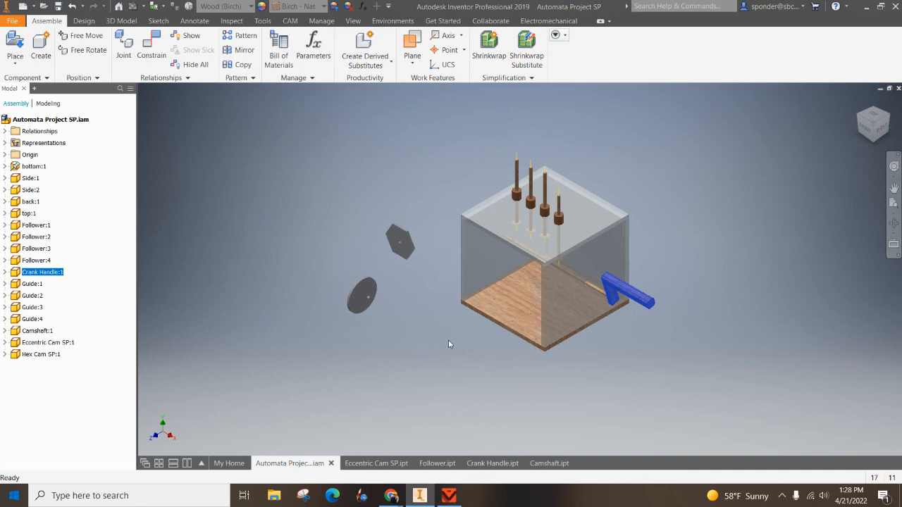
Switch to the Automata Project presentation in Google Slides.
mouse_move(391, 495)
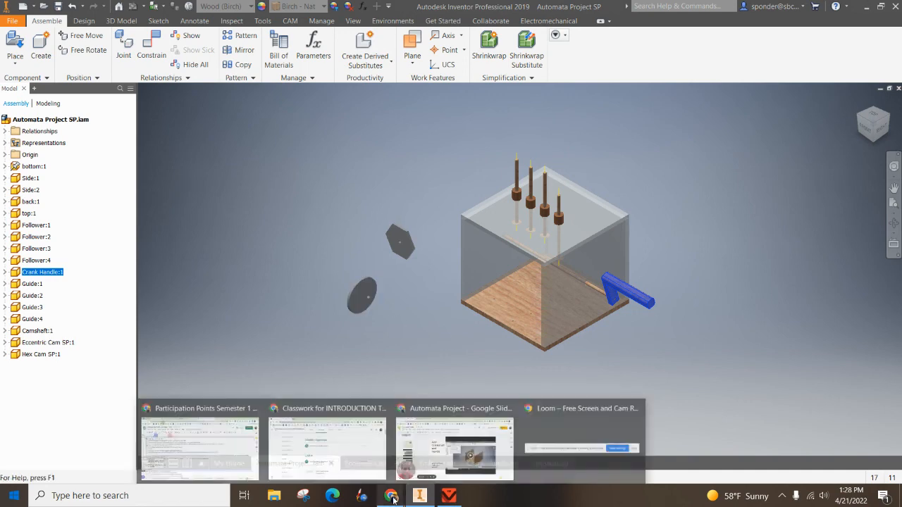
click(494, 444)
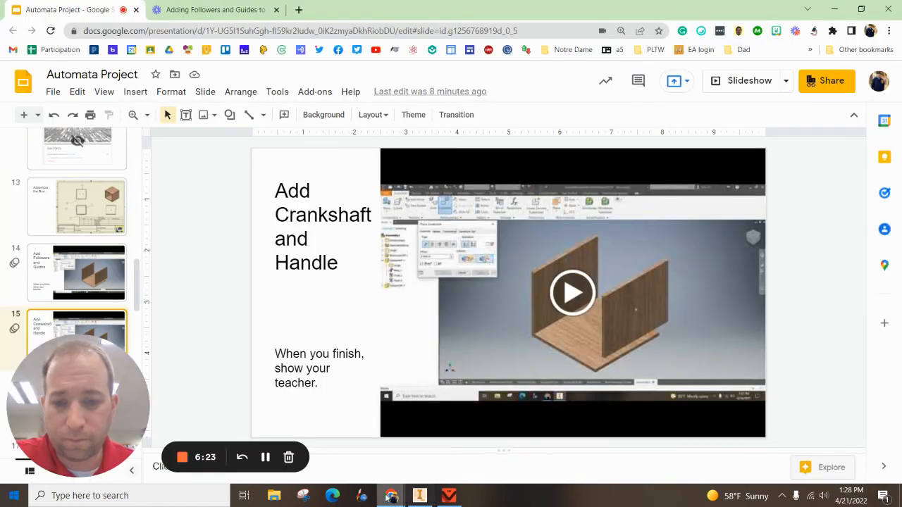